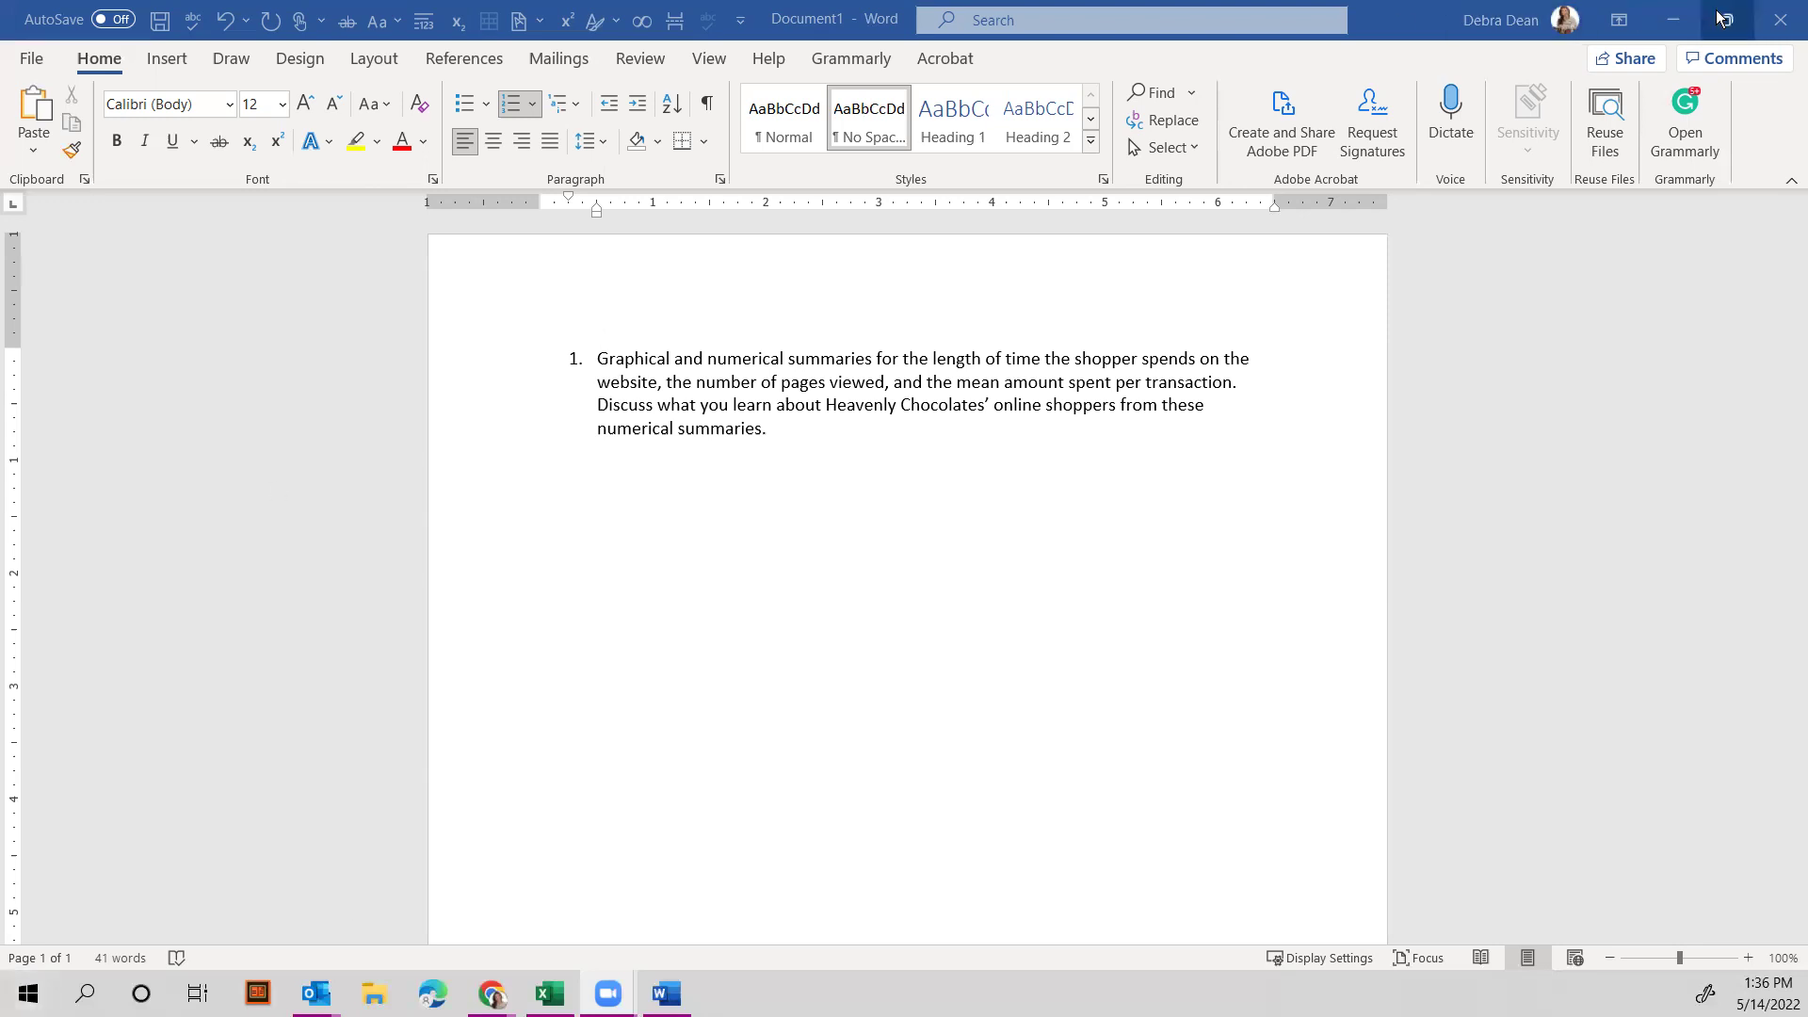
Minimize the Word assignment document to reveal the HeavenlyChocolates(4) workbook.
click(1675, 20)
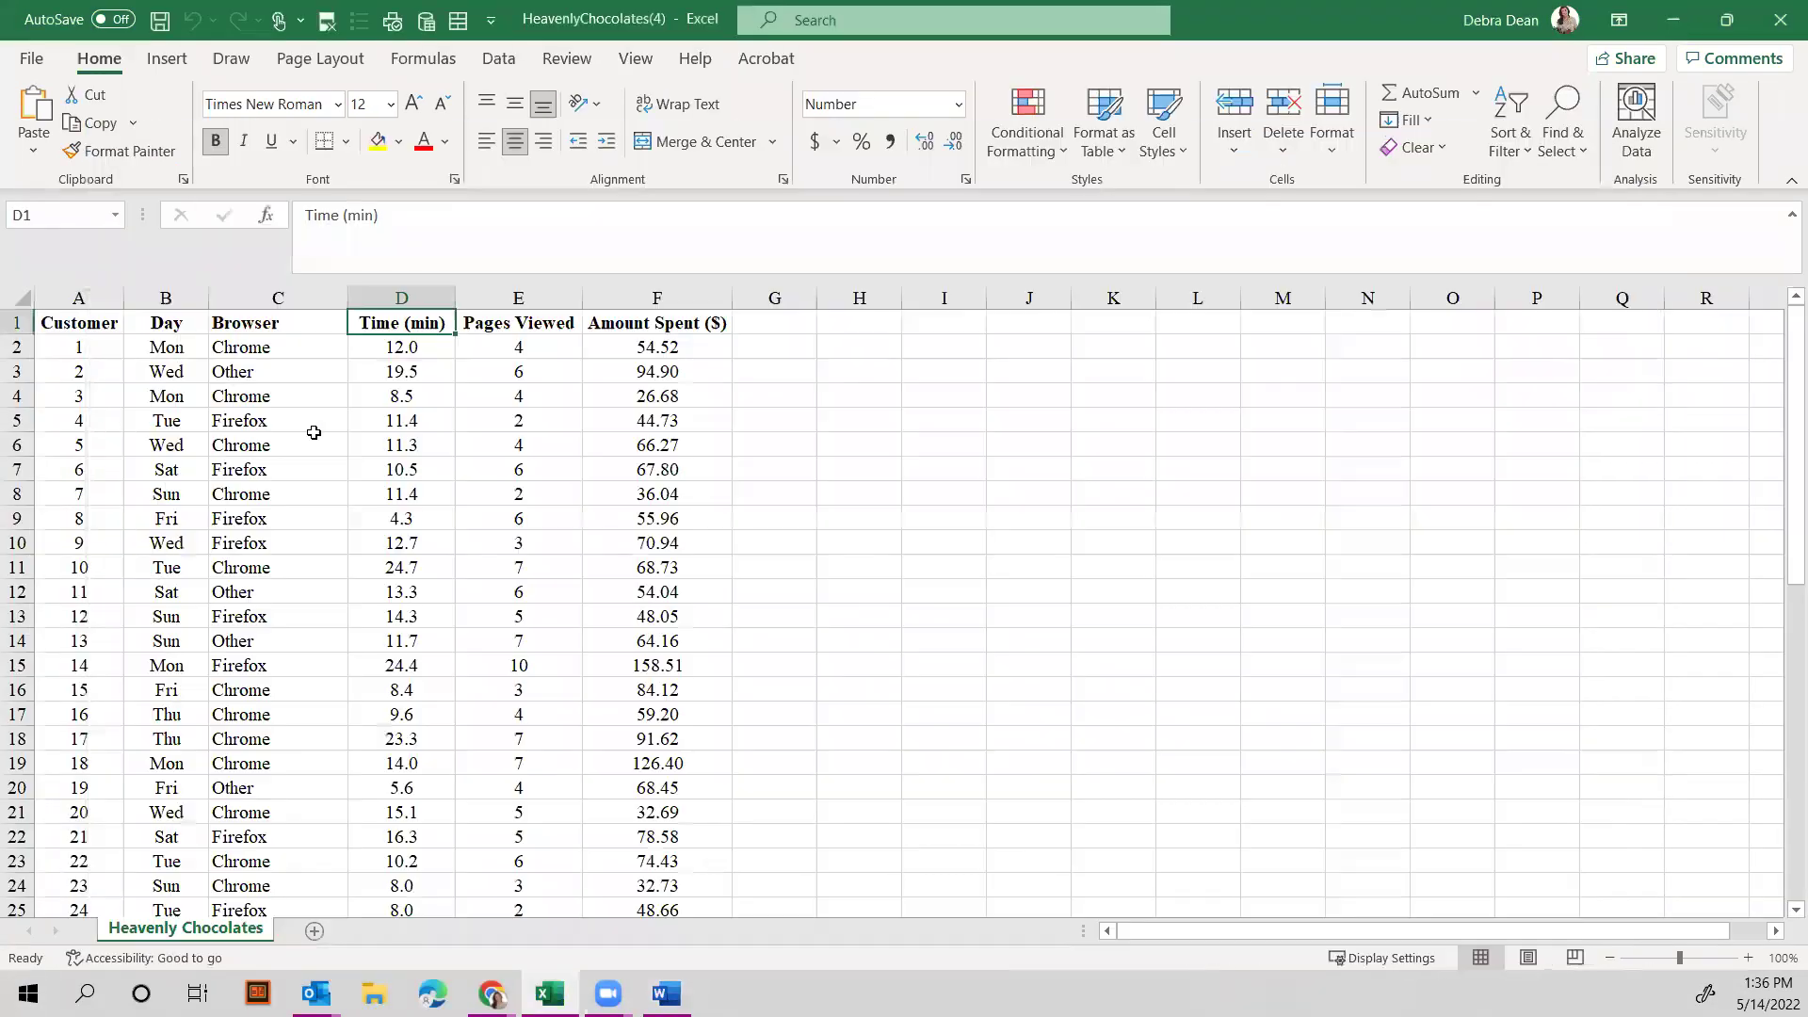
Turn on filter dropdowns for the Heavenly Chocolates column headers.
click(82, 320)
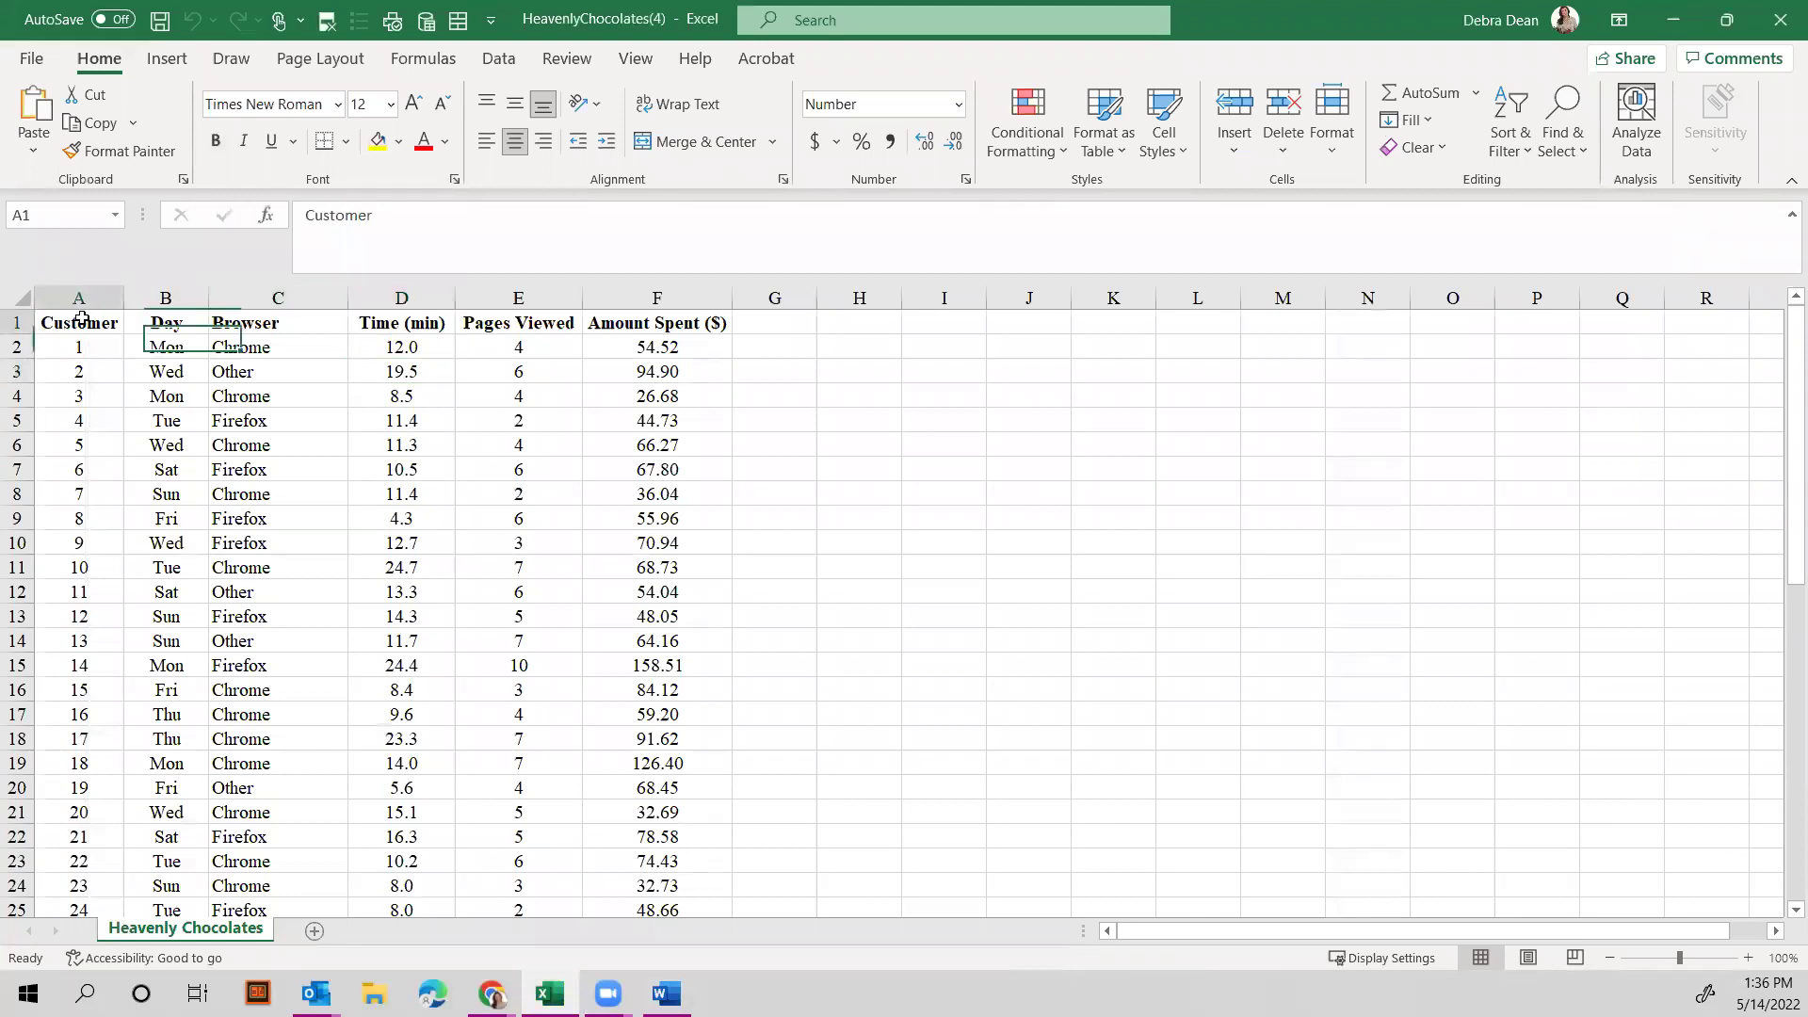
click(500, 60)
click(974, 115)
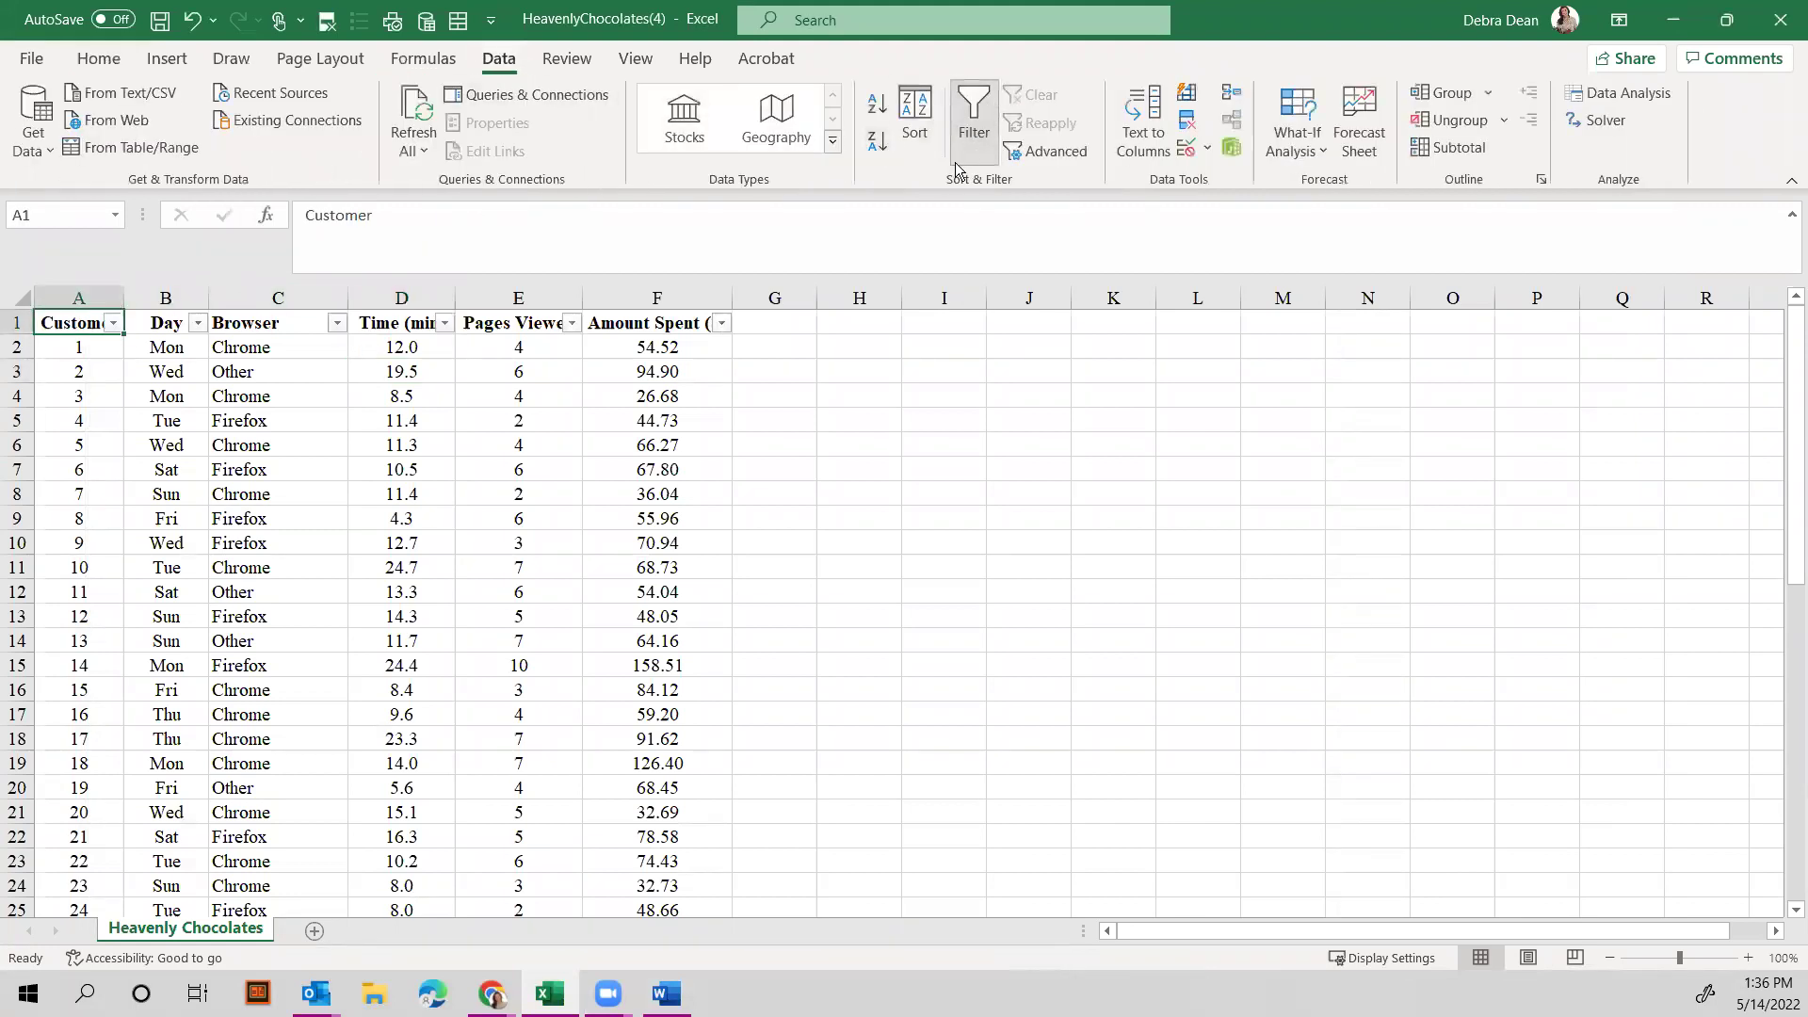
Inspect the Time, Pages Viewed and Amount Spent filter lists, closing each without changes.
click(444, 324)
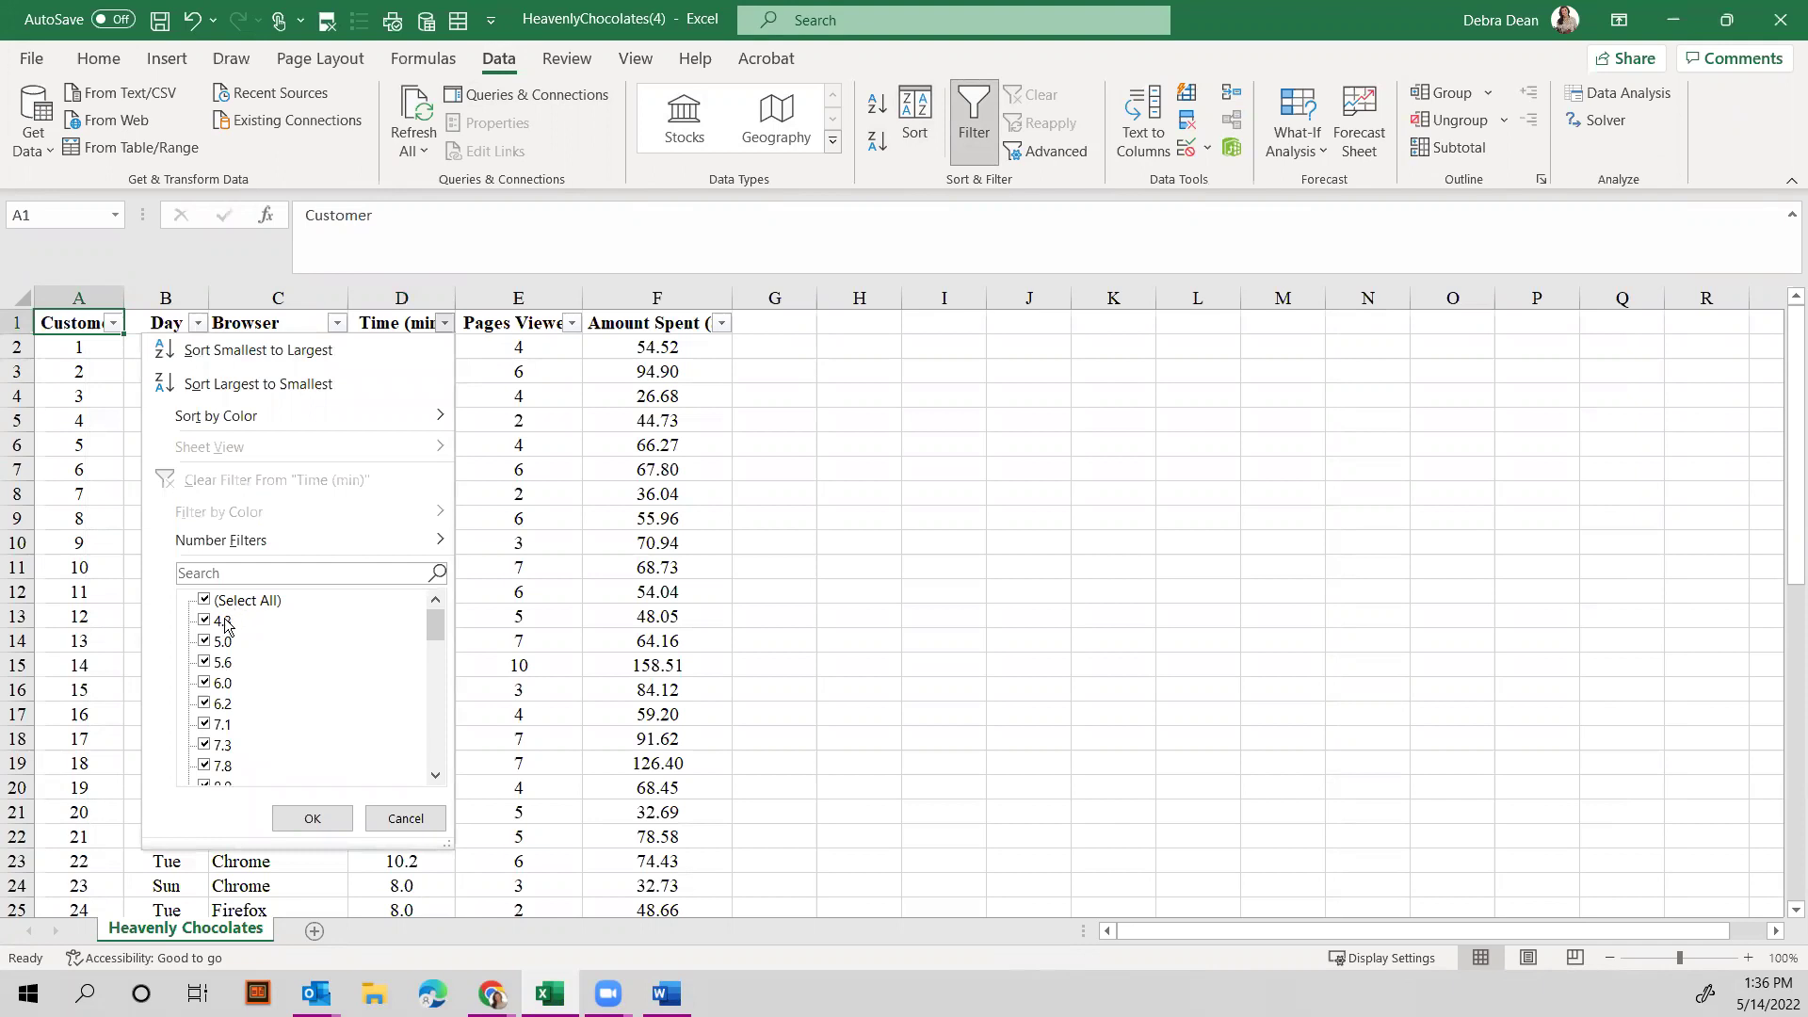
drag(436, 629, 448, 783)
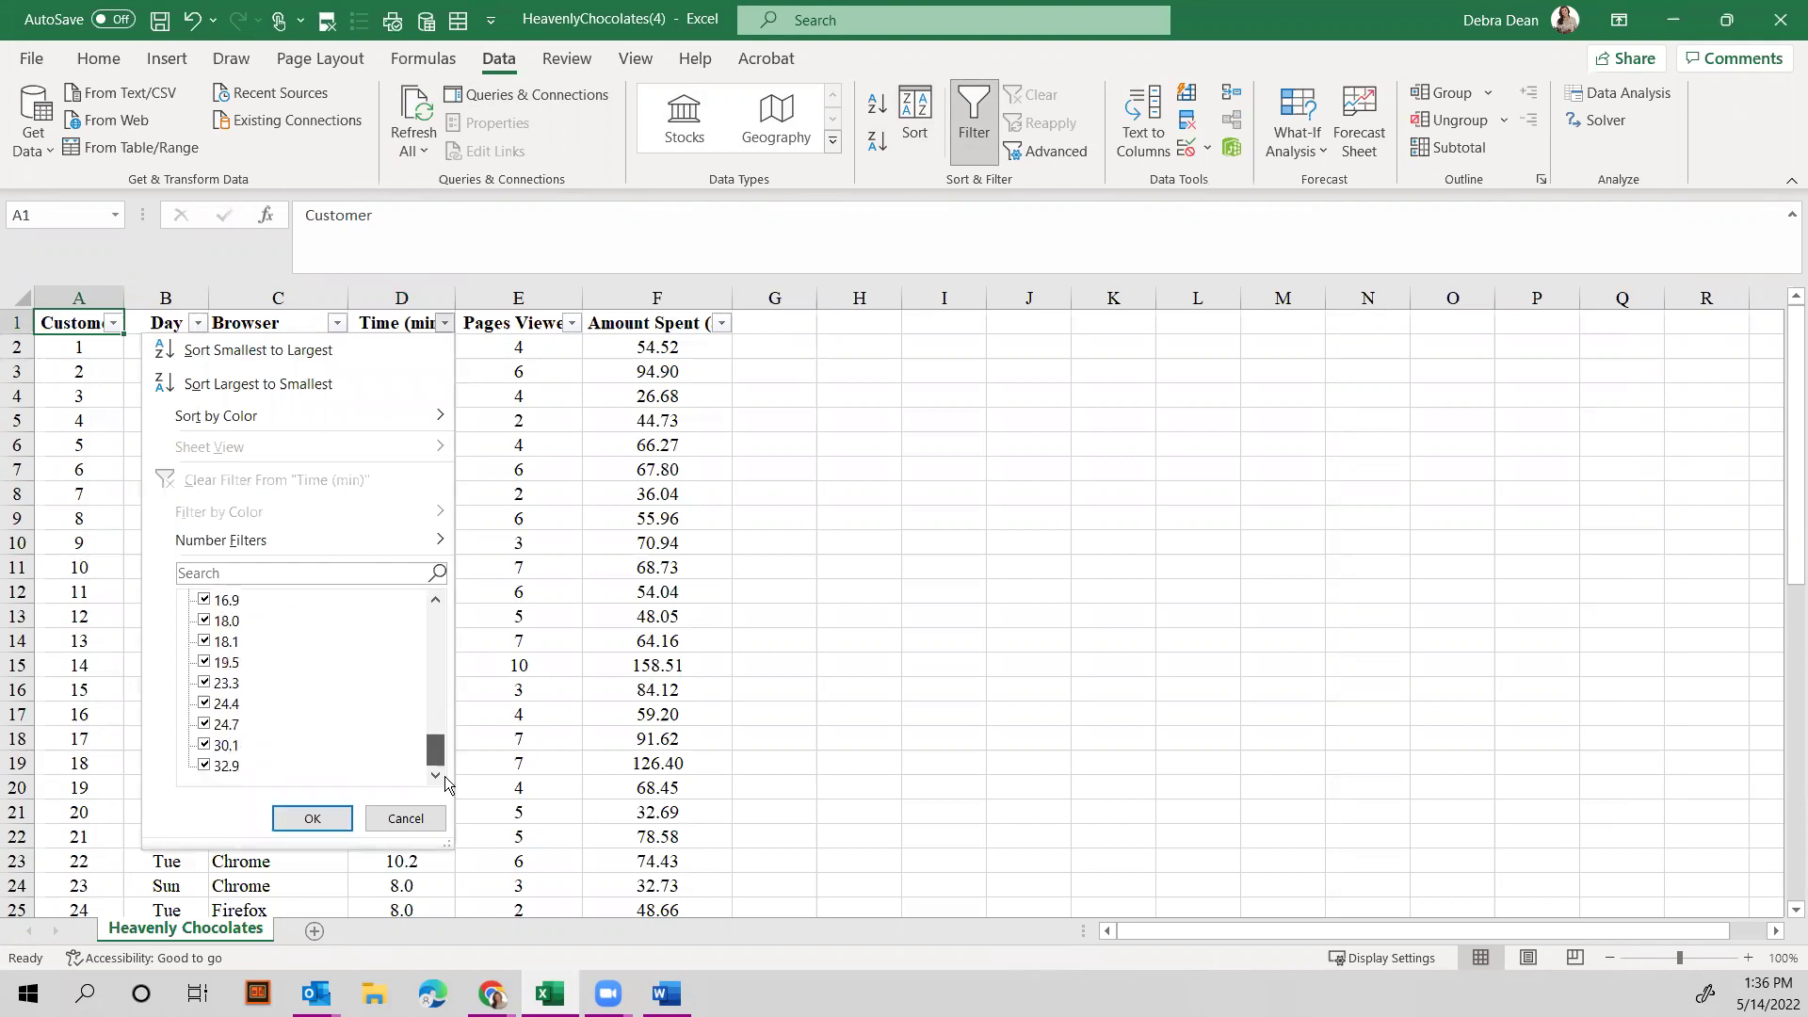
click(396, 821)
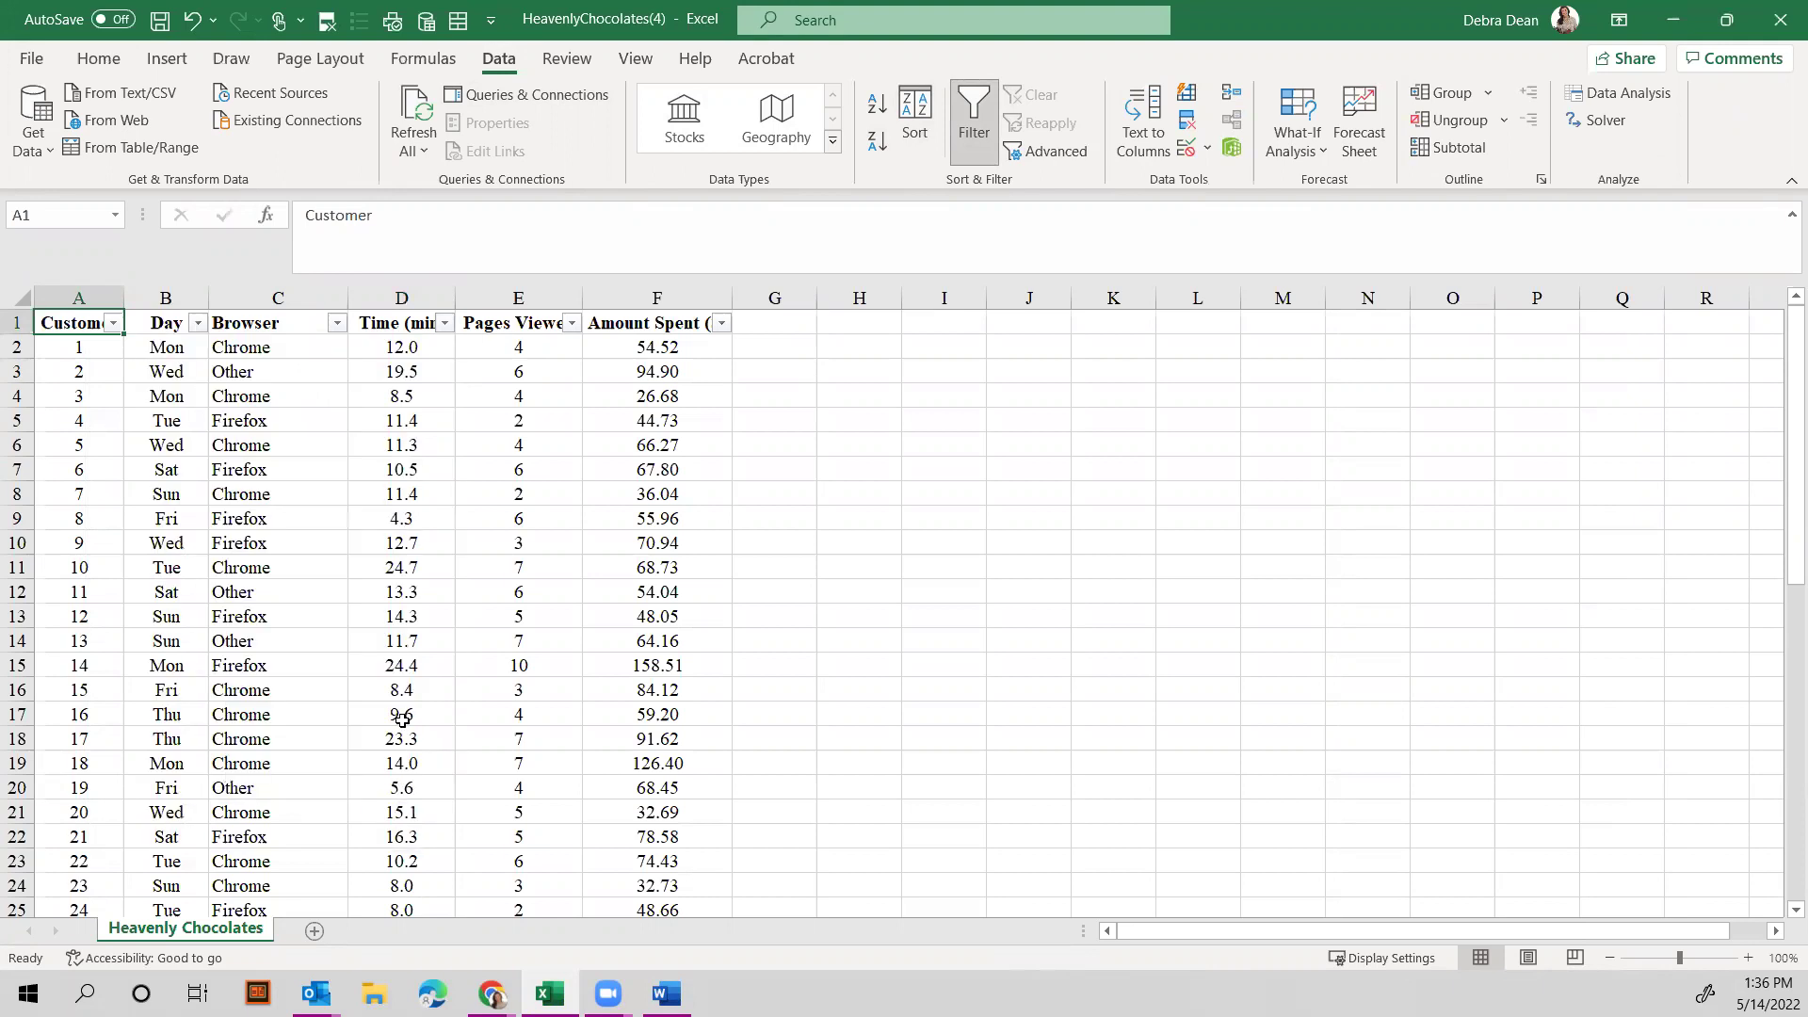
click(572, 324)
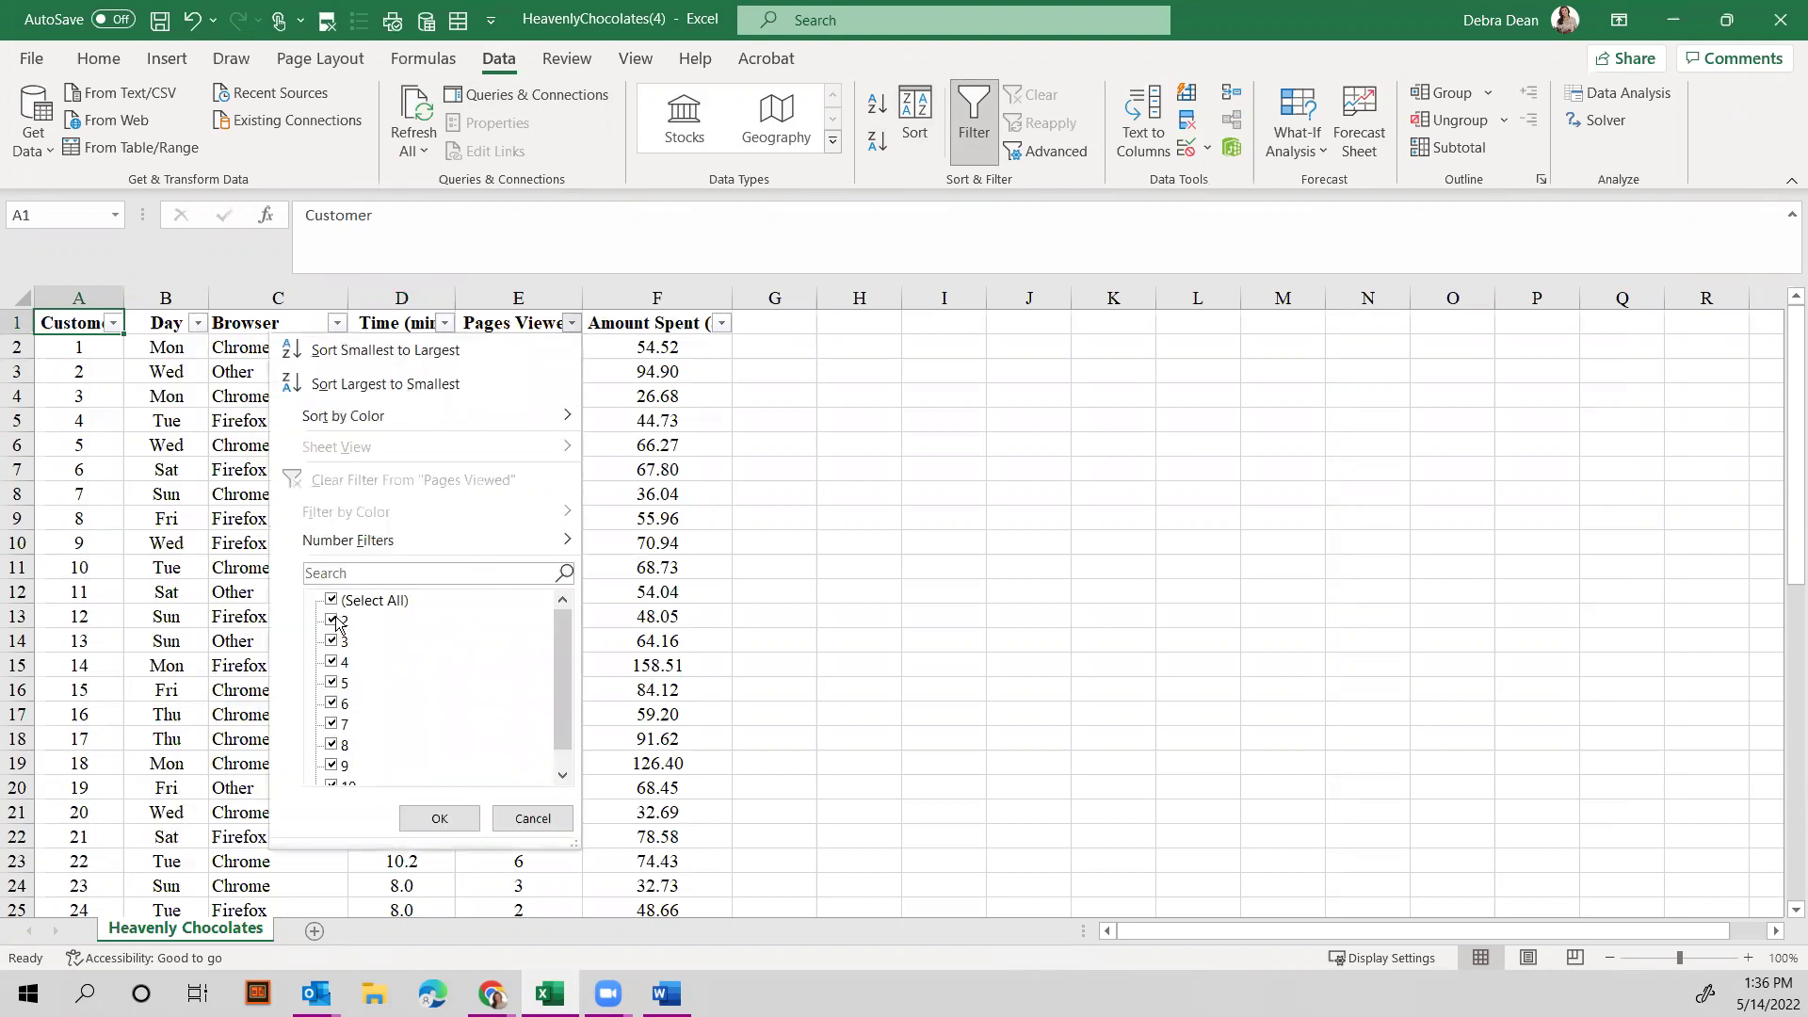
click(562, 775)
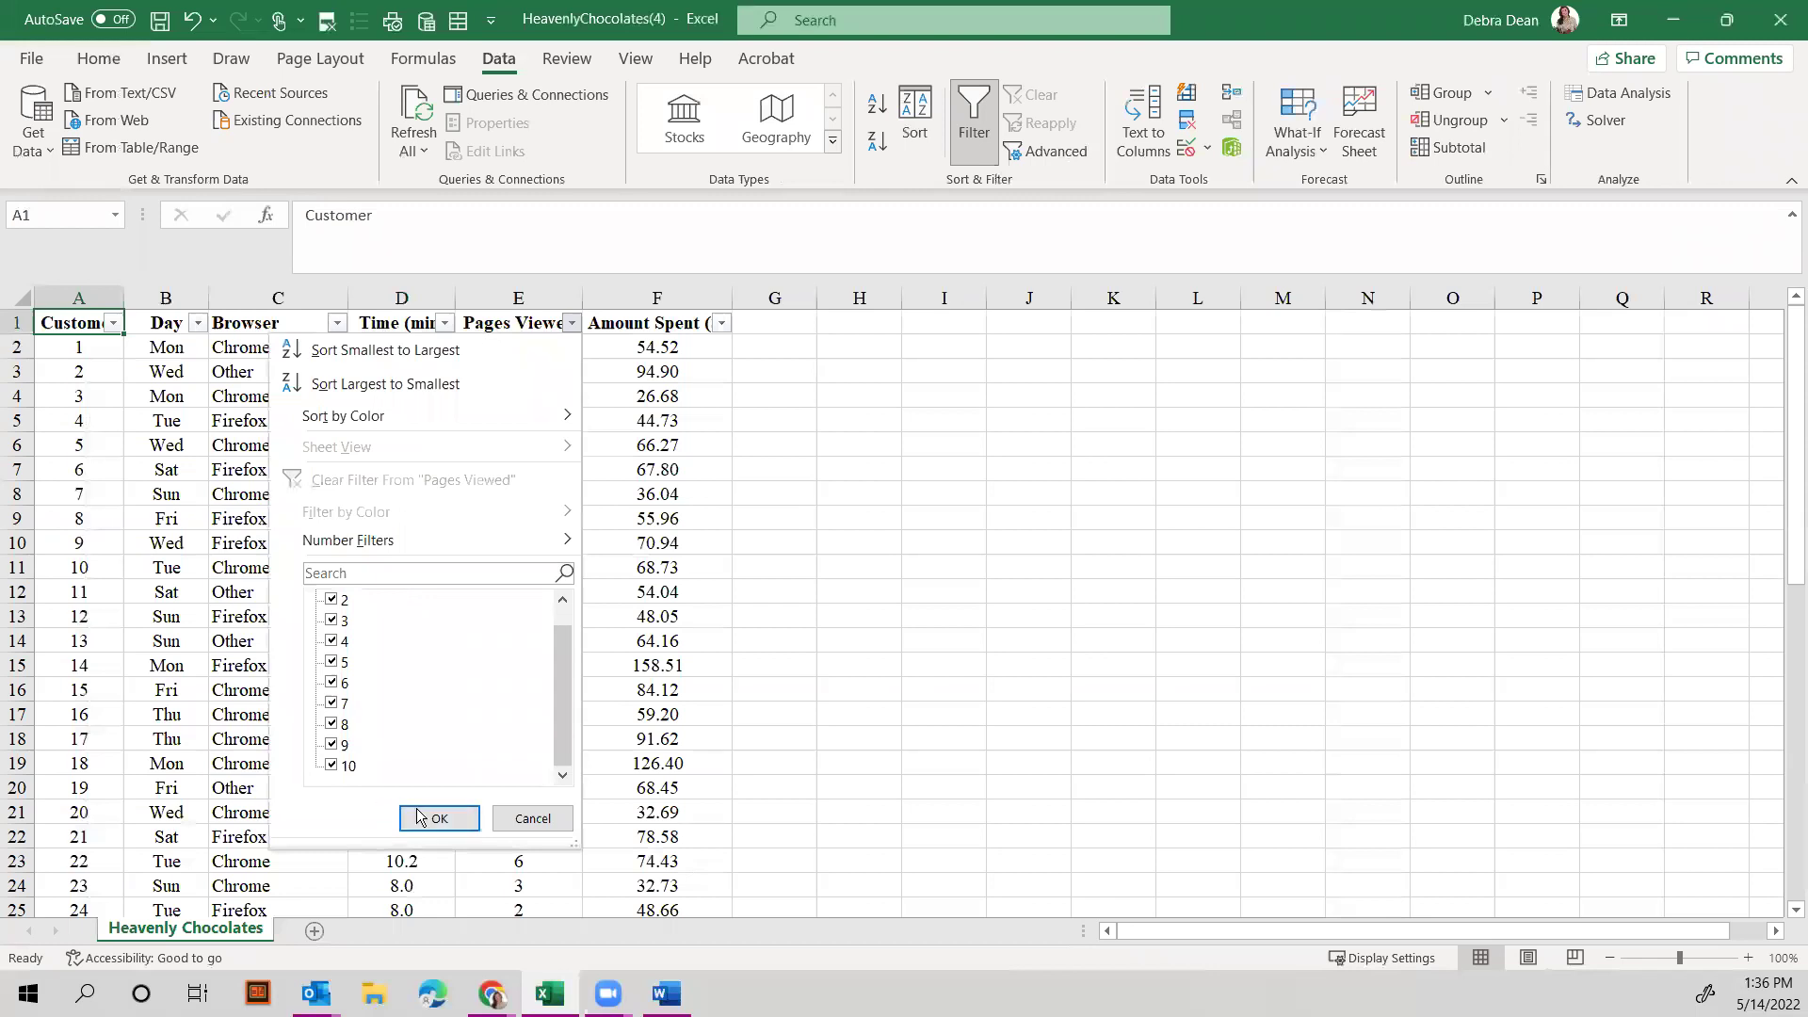
click(527, 819)
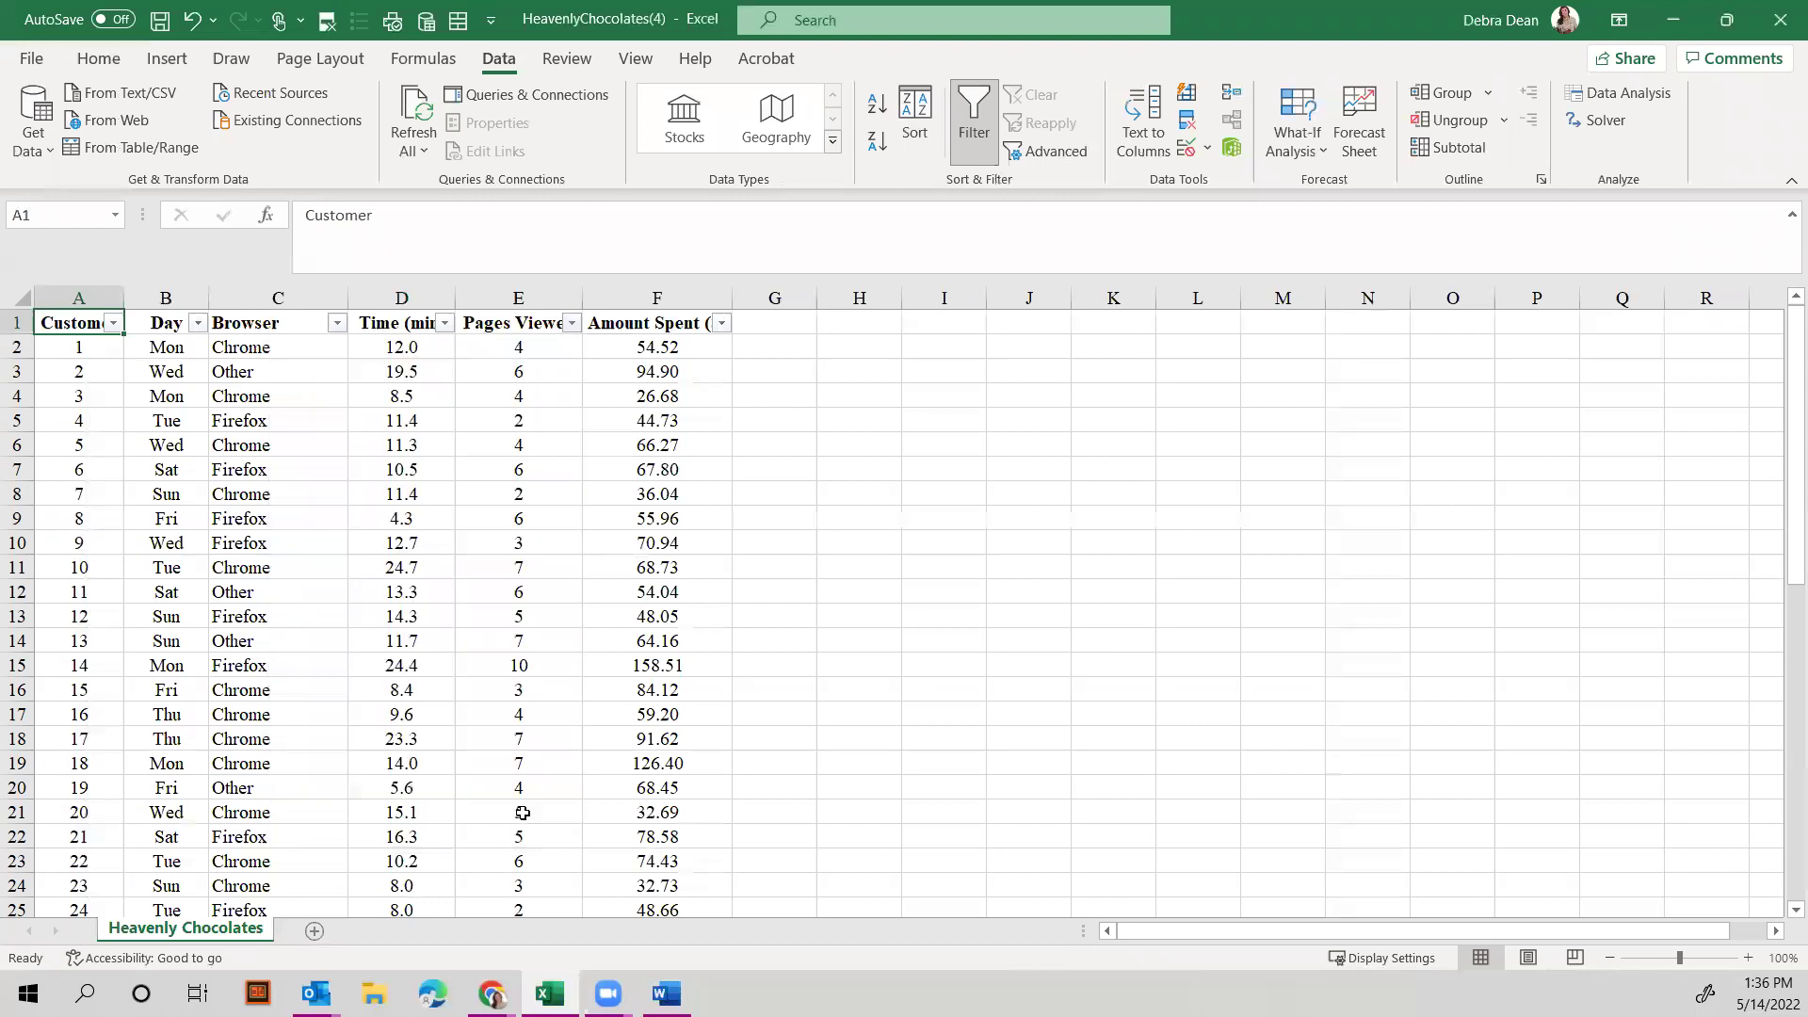
click(721, 324)
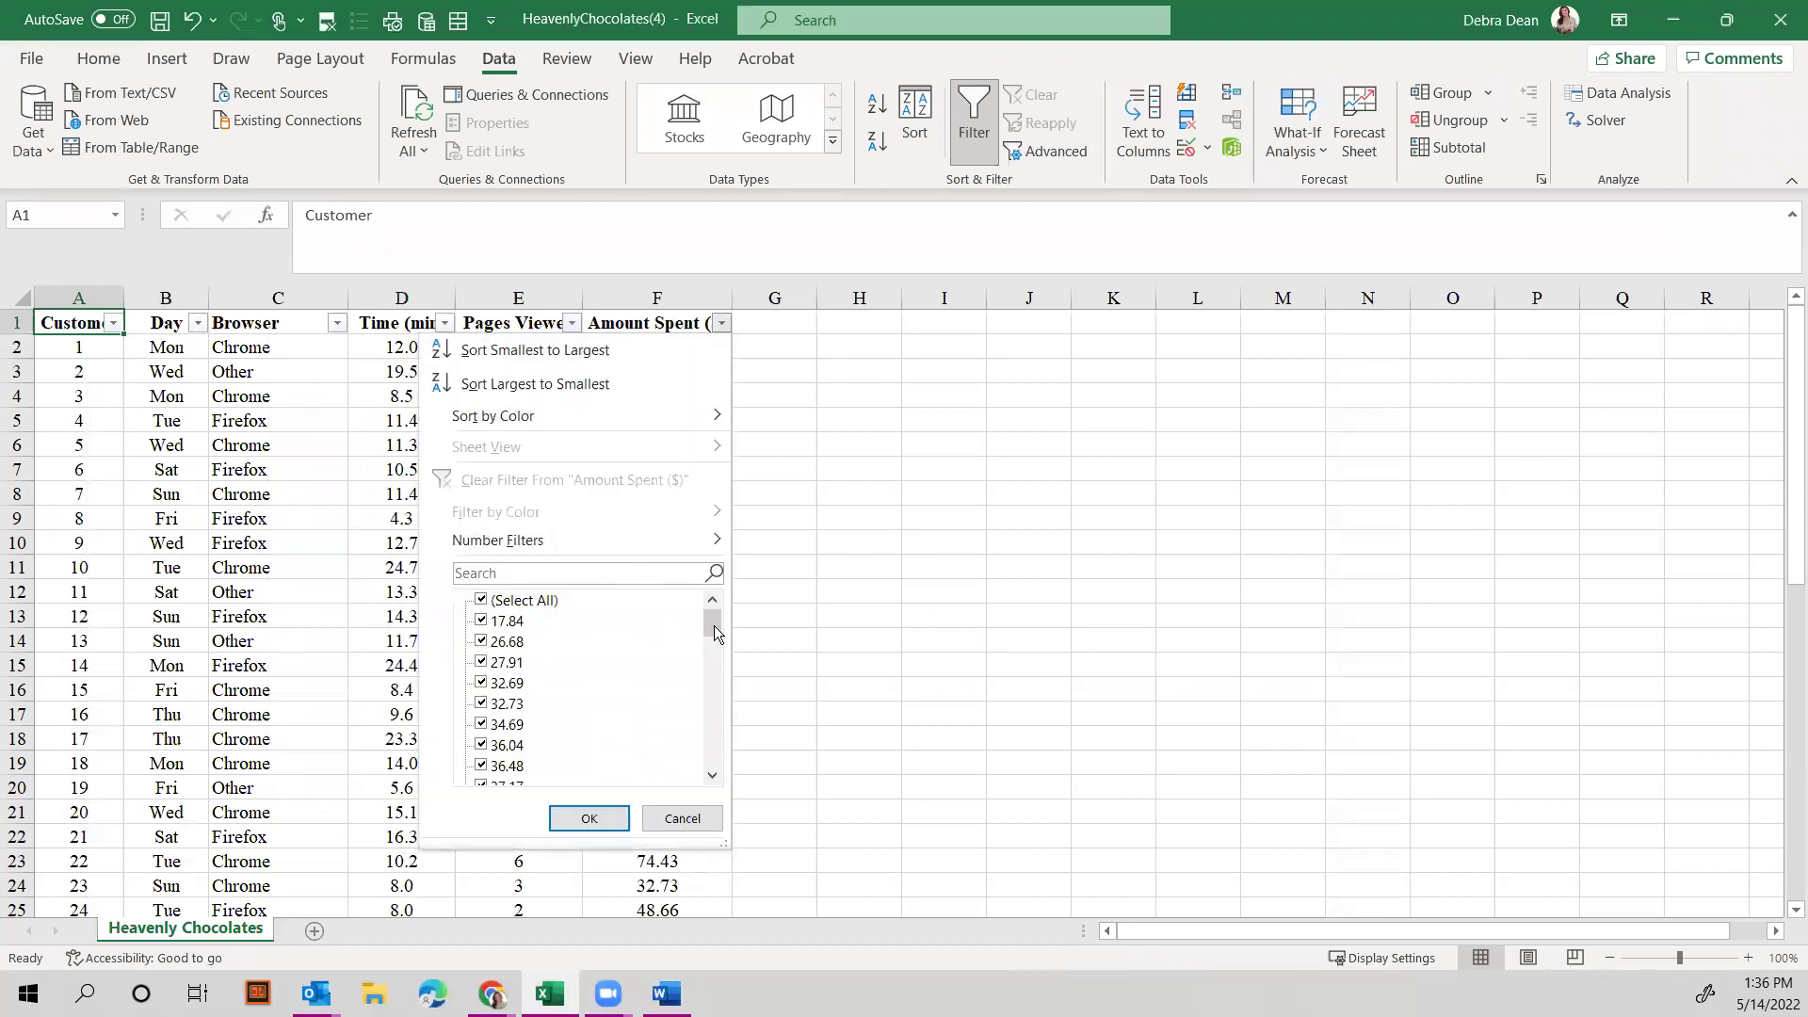
drag(714, 625, 733, 779)
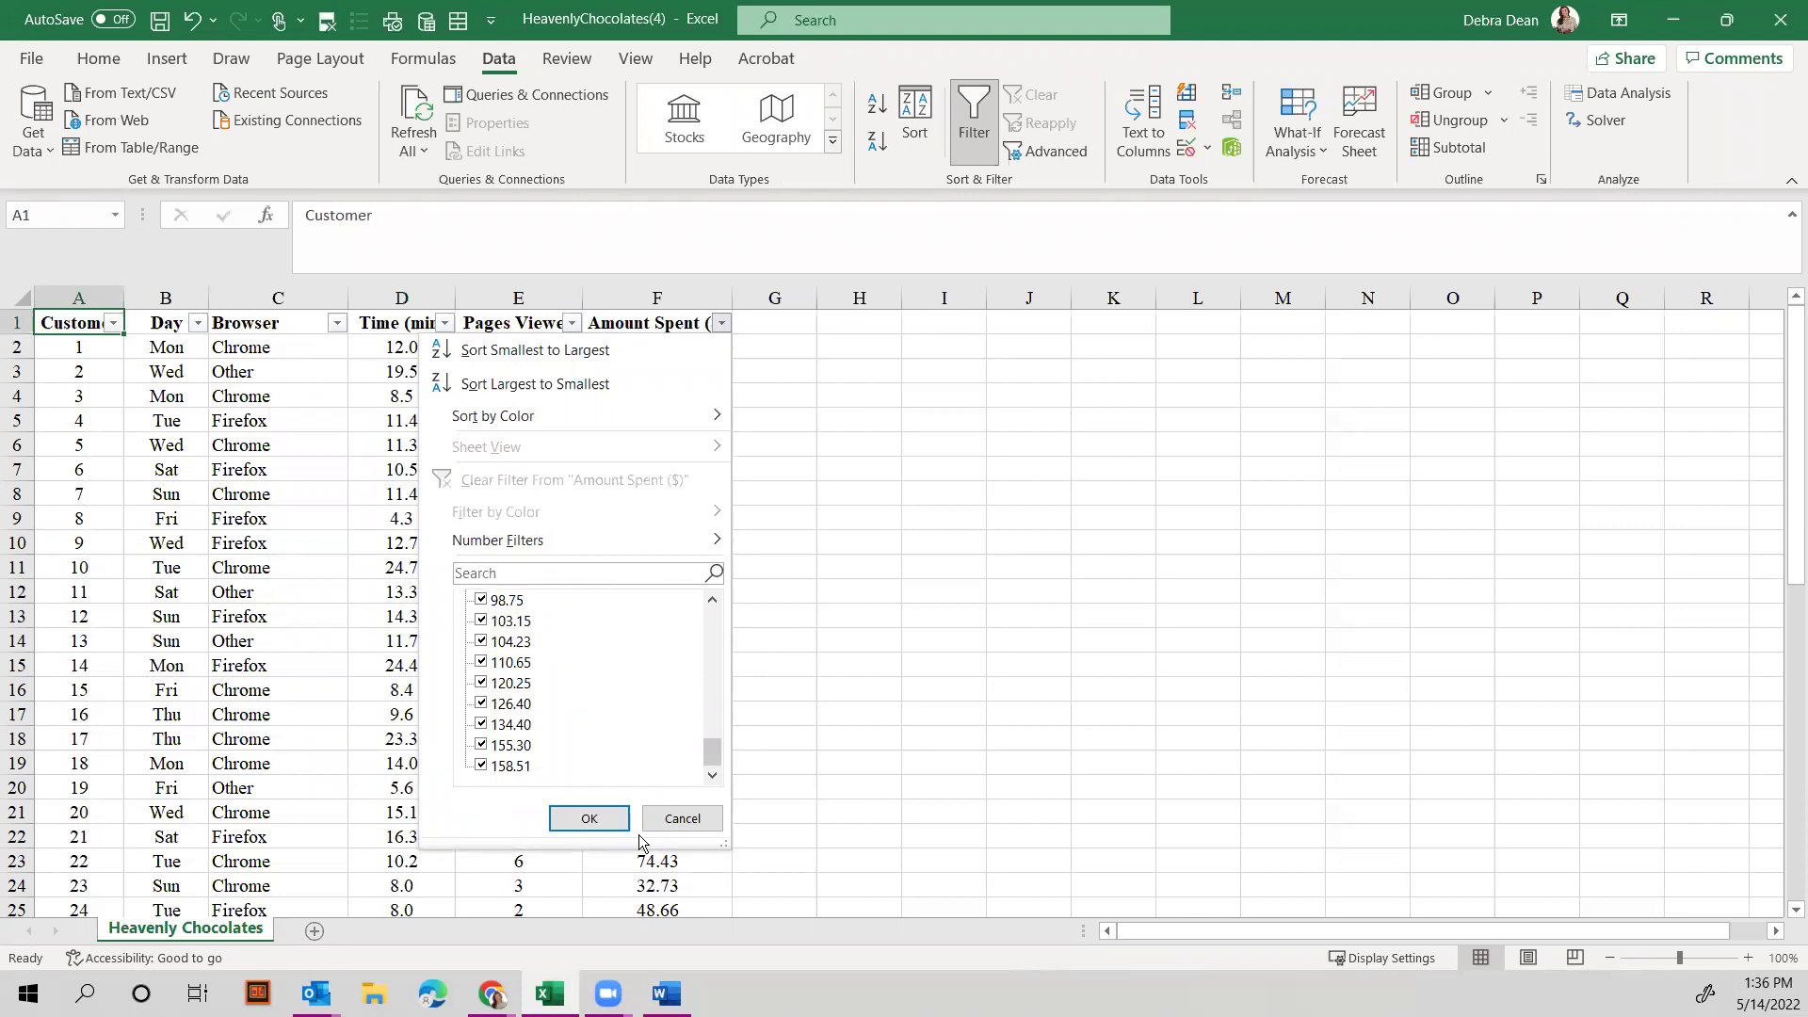
click(674, 827)
click(380, 390)
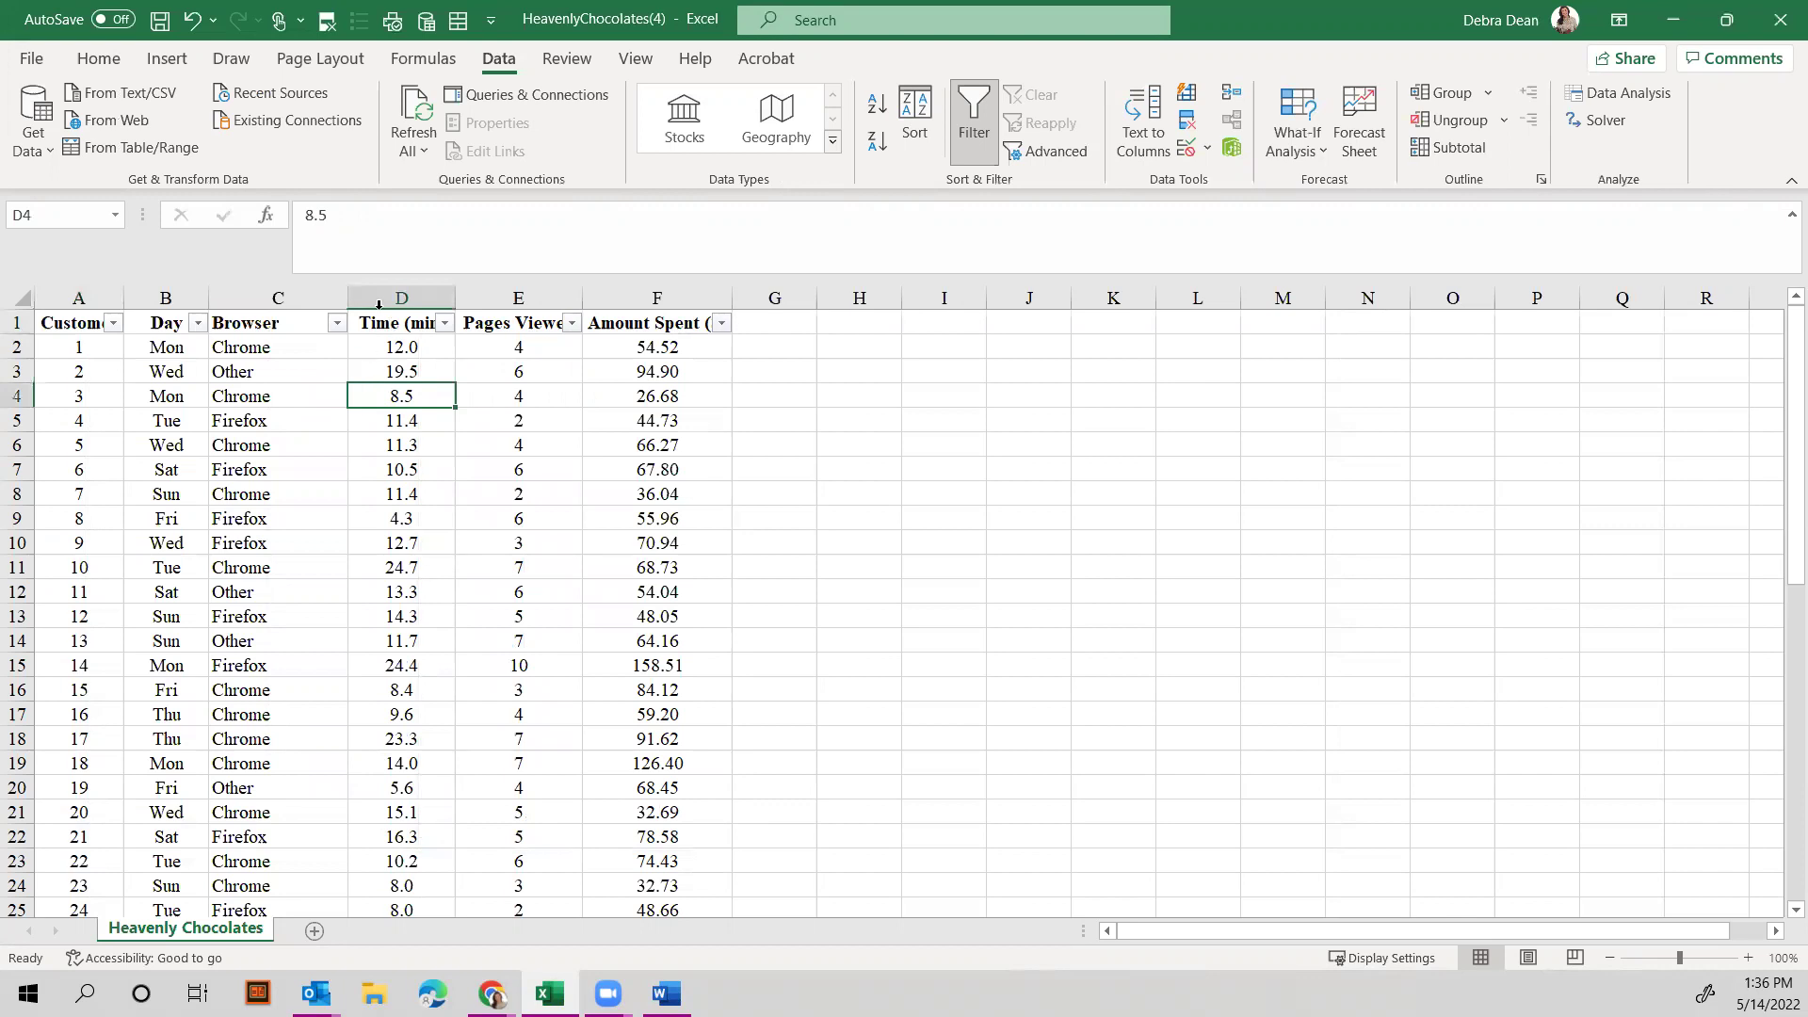
Build a new-sheet PivotTable with Sum of Time (min) as values and Customer as rows.
click(170, 60)
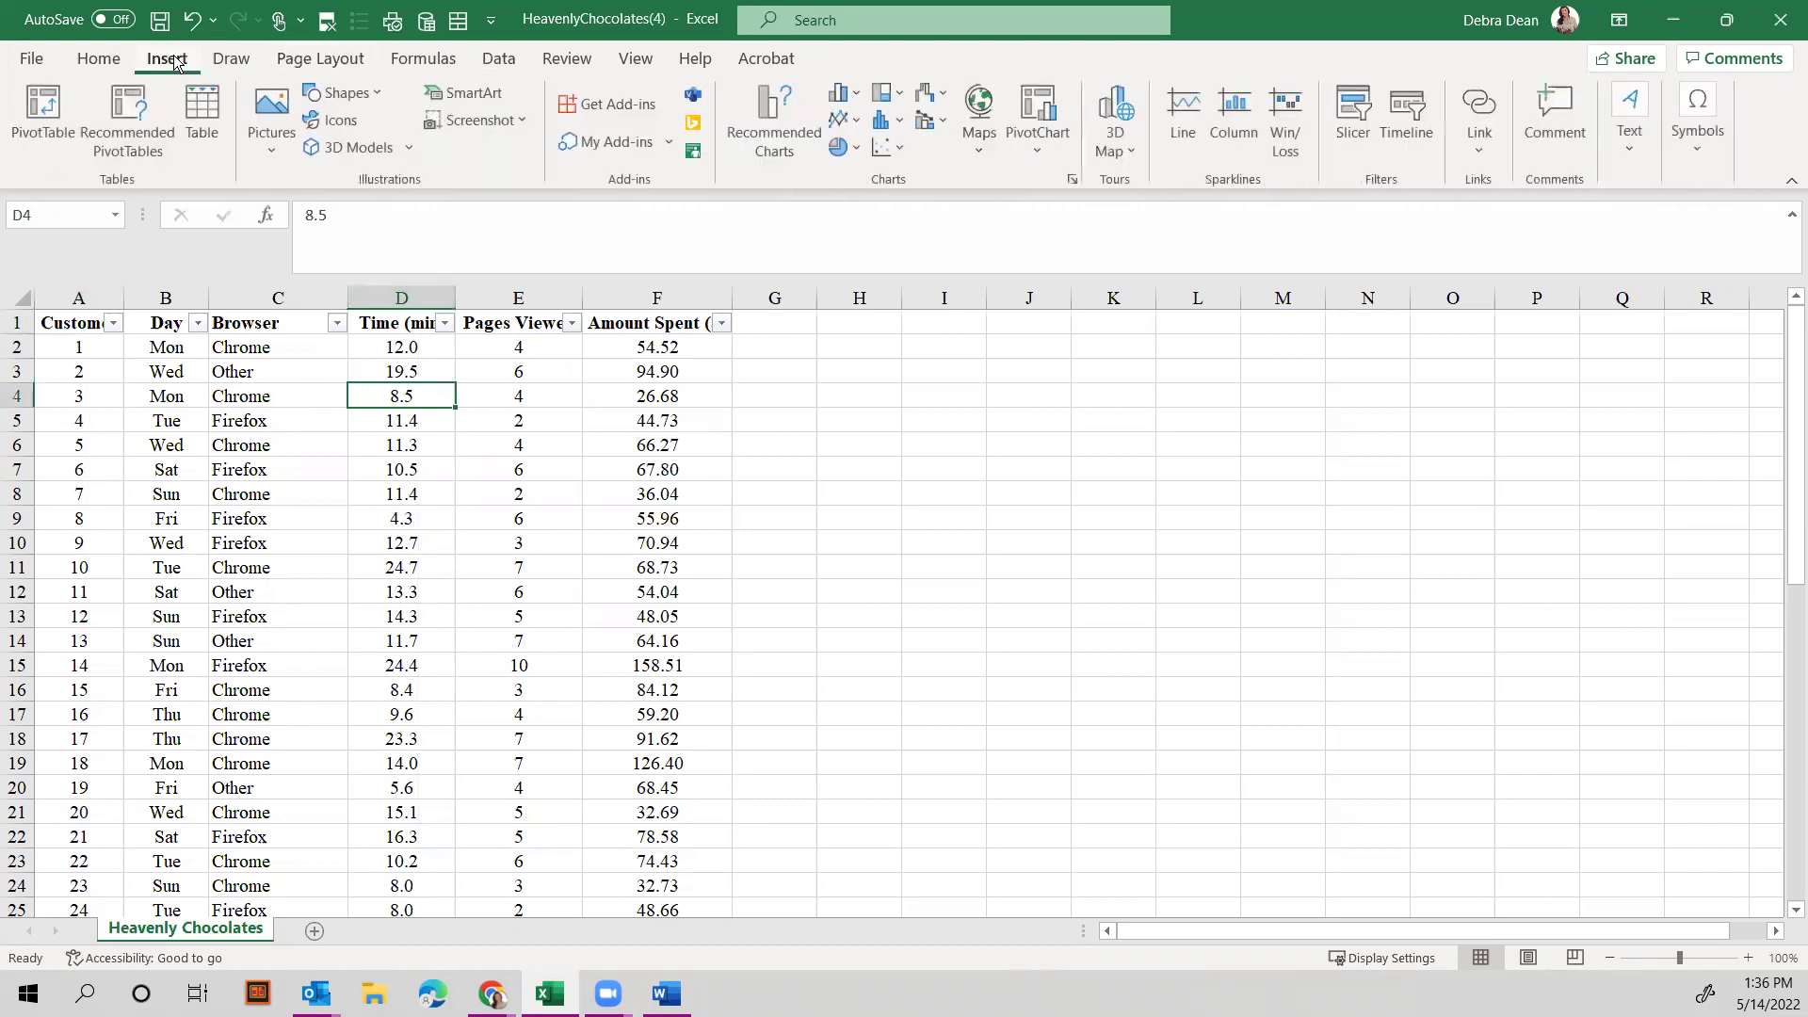
click(43, 118)
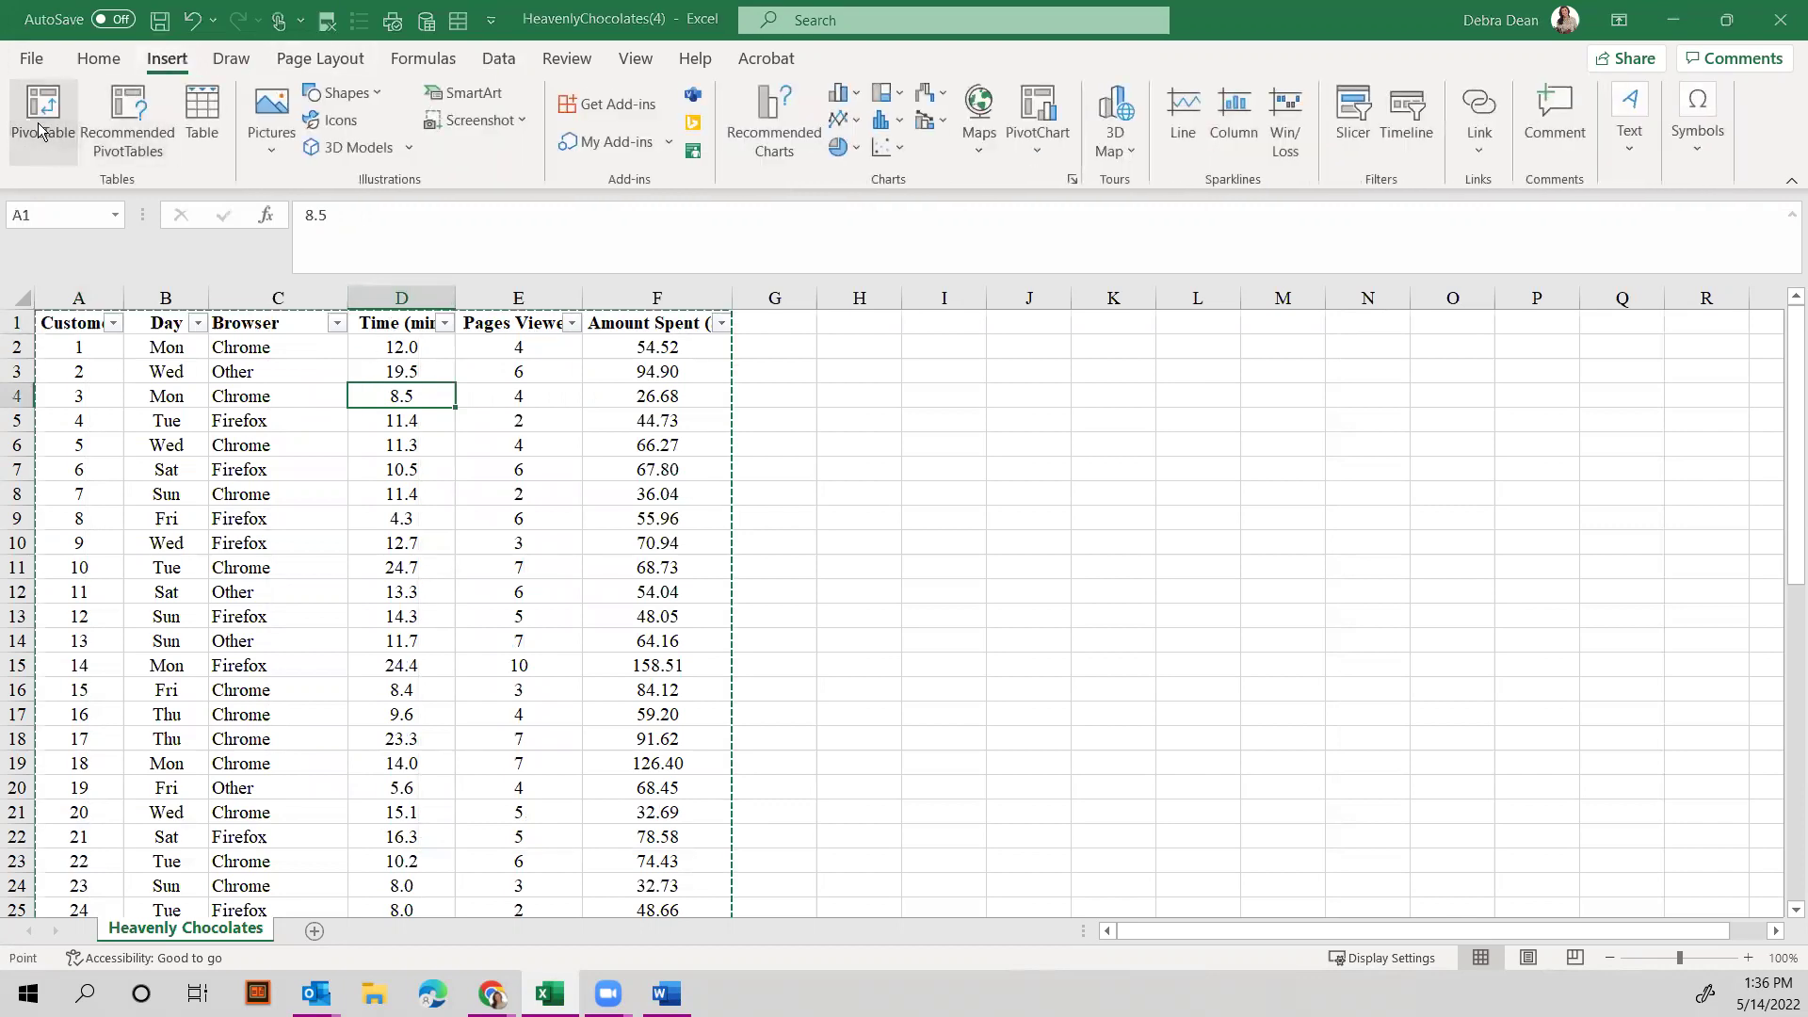
click(1193, 696)
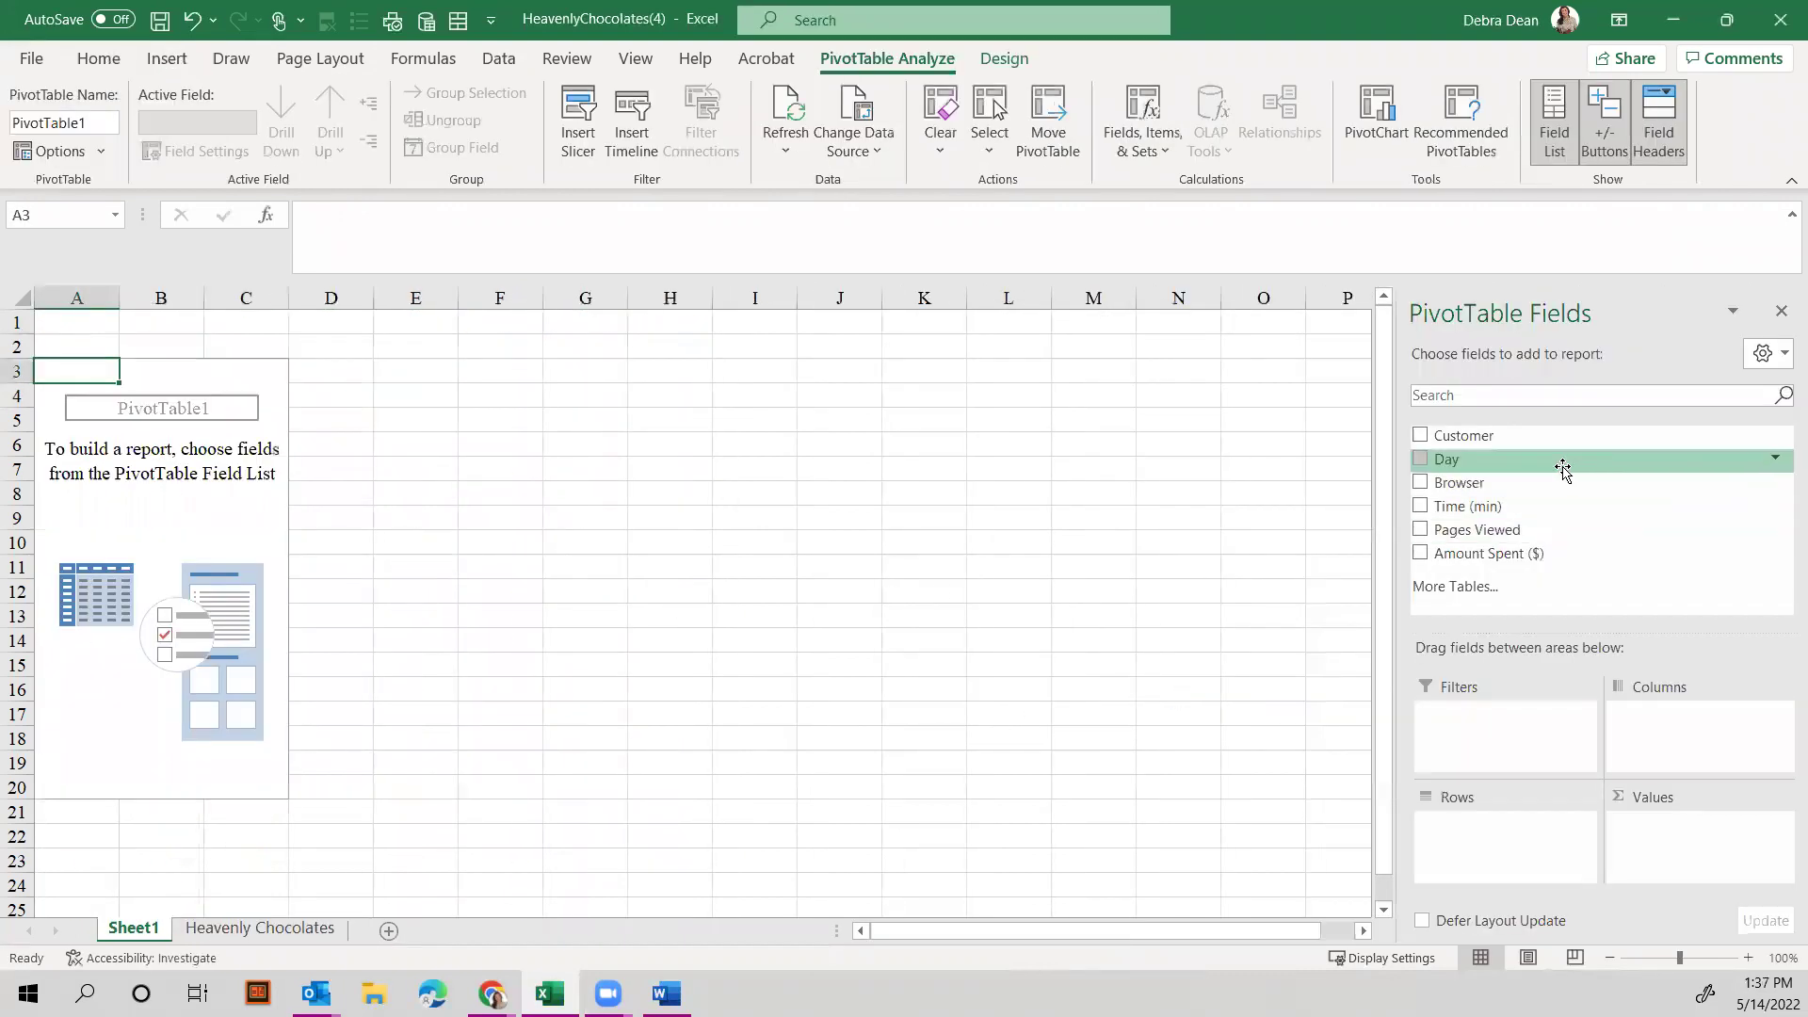
click(1421, 508)
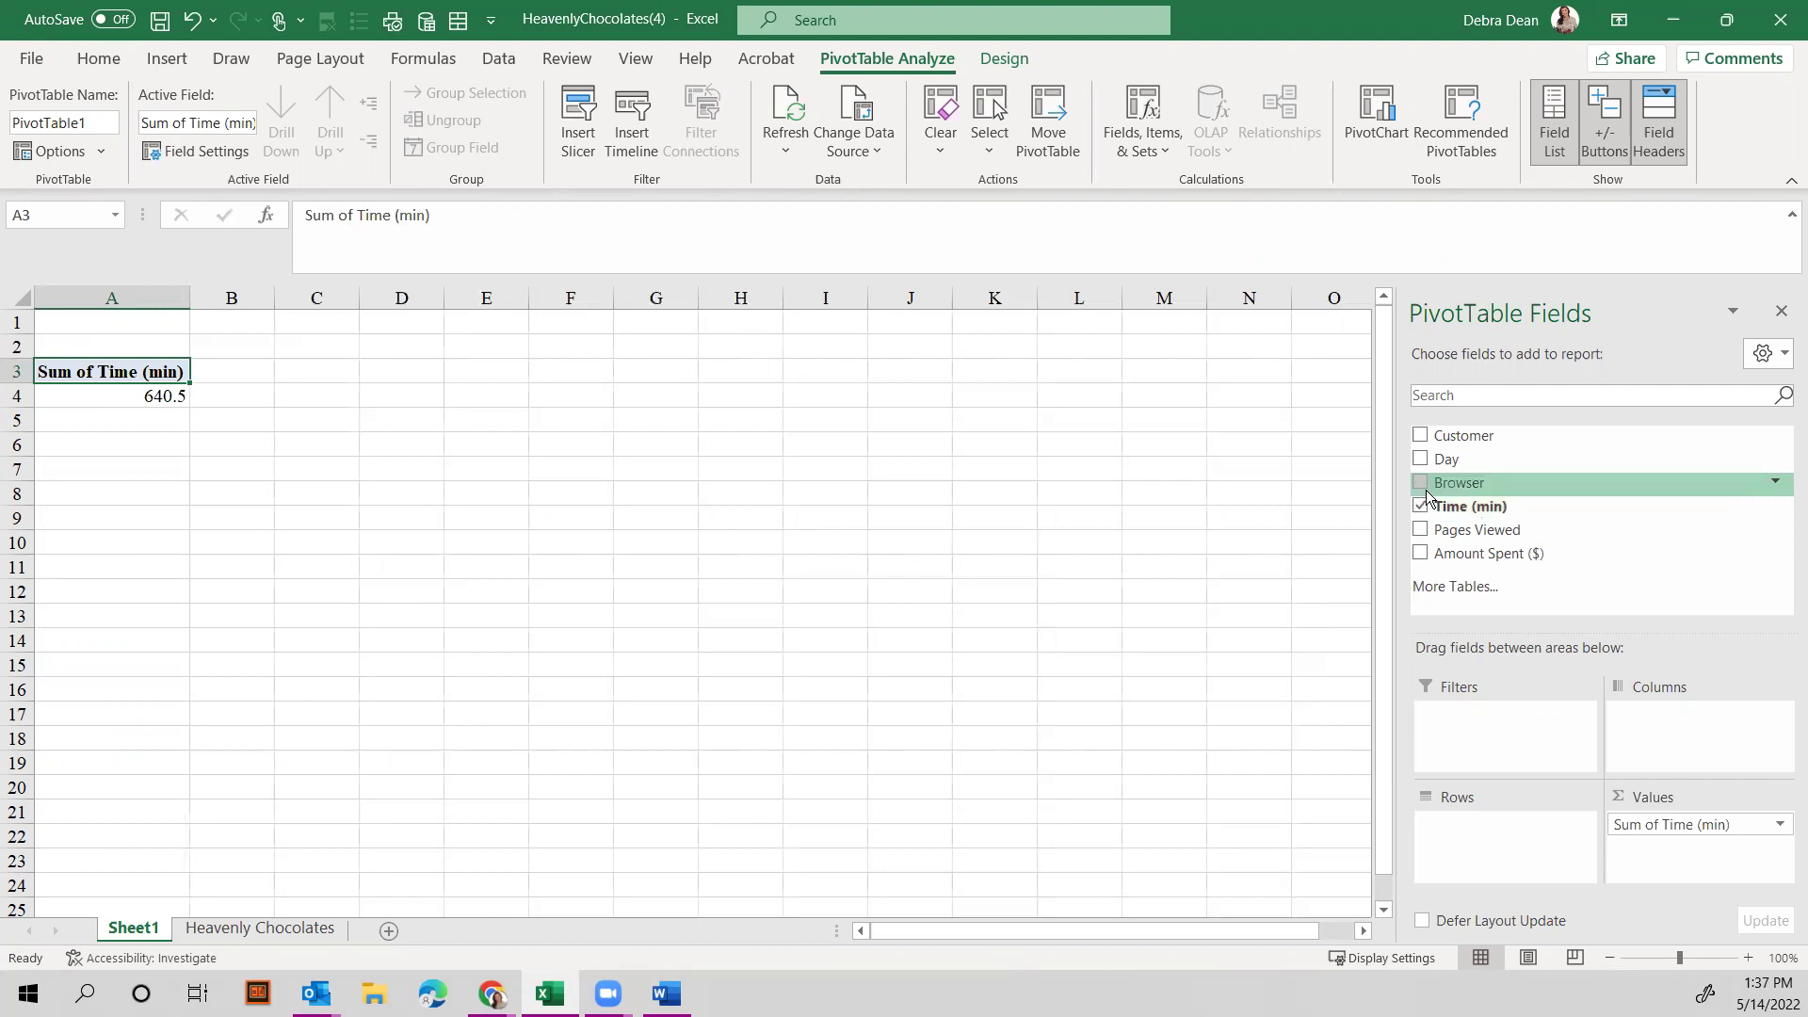
click(1421, 436)
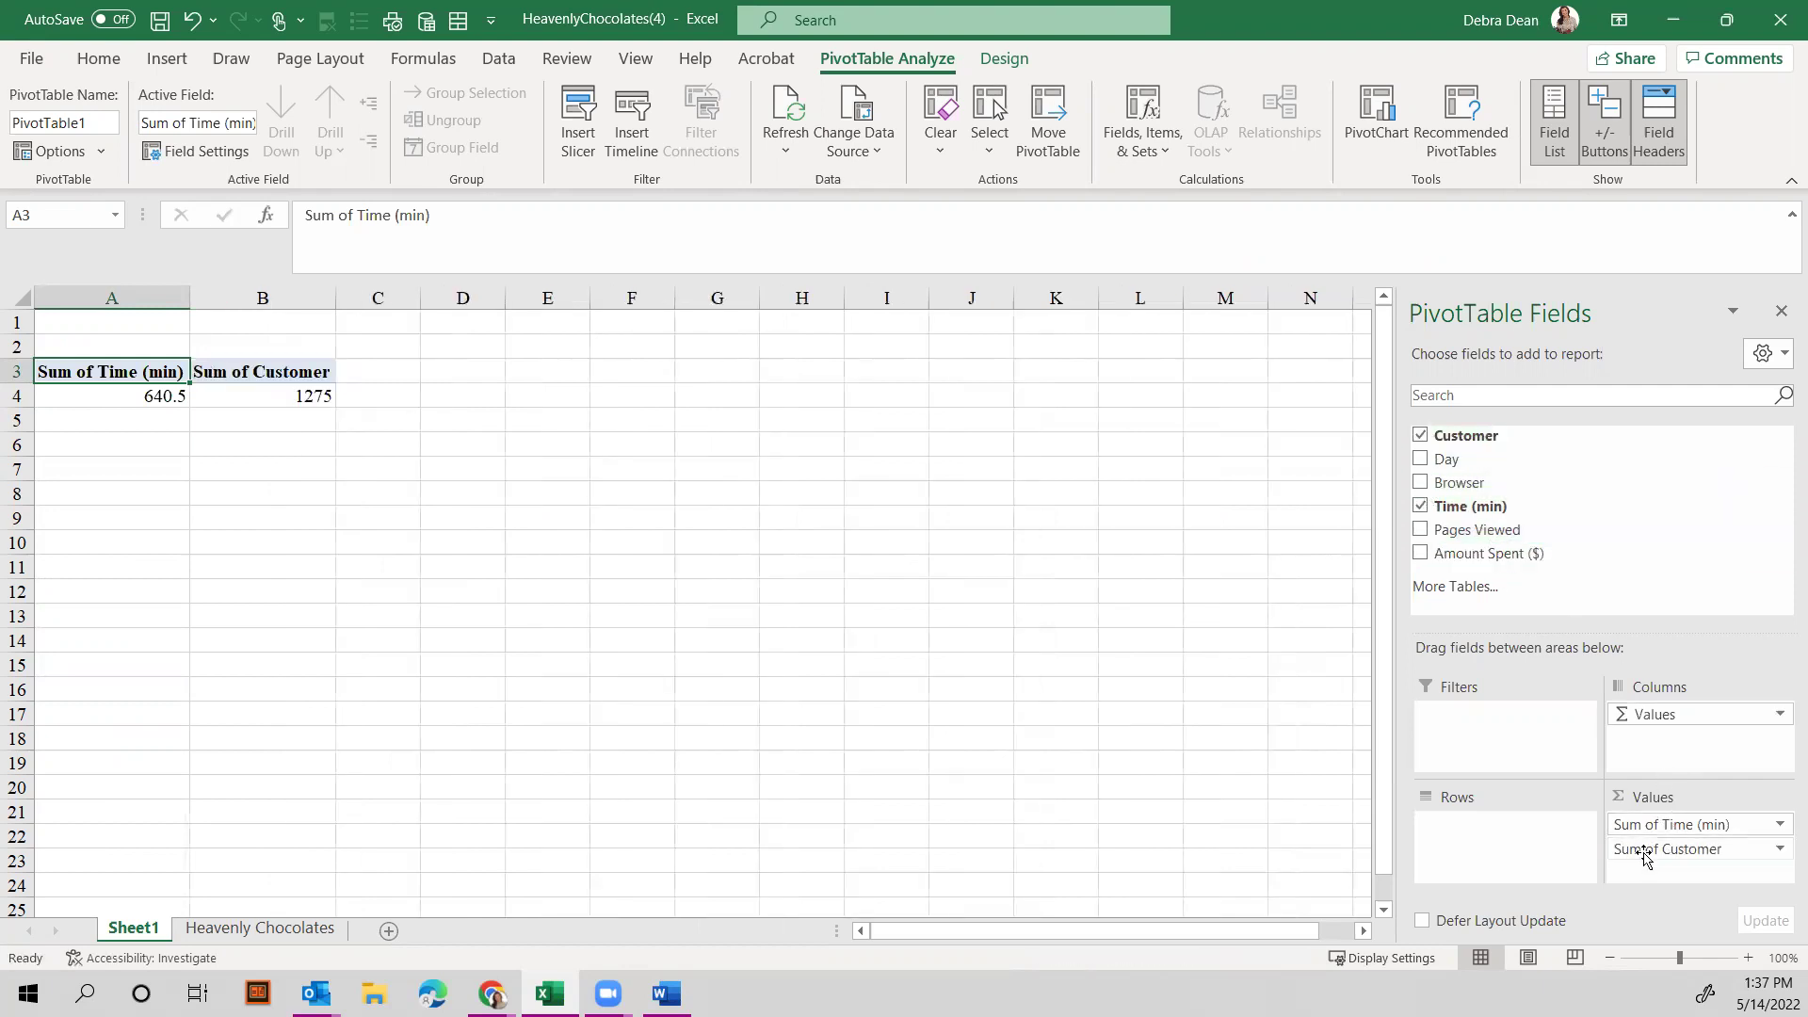
drag(1646, 857, 1535, 846)
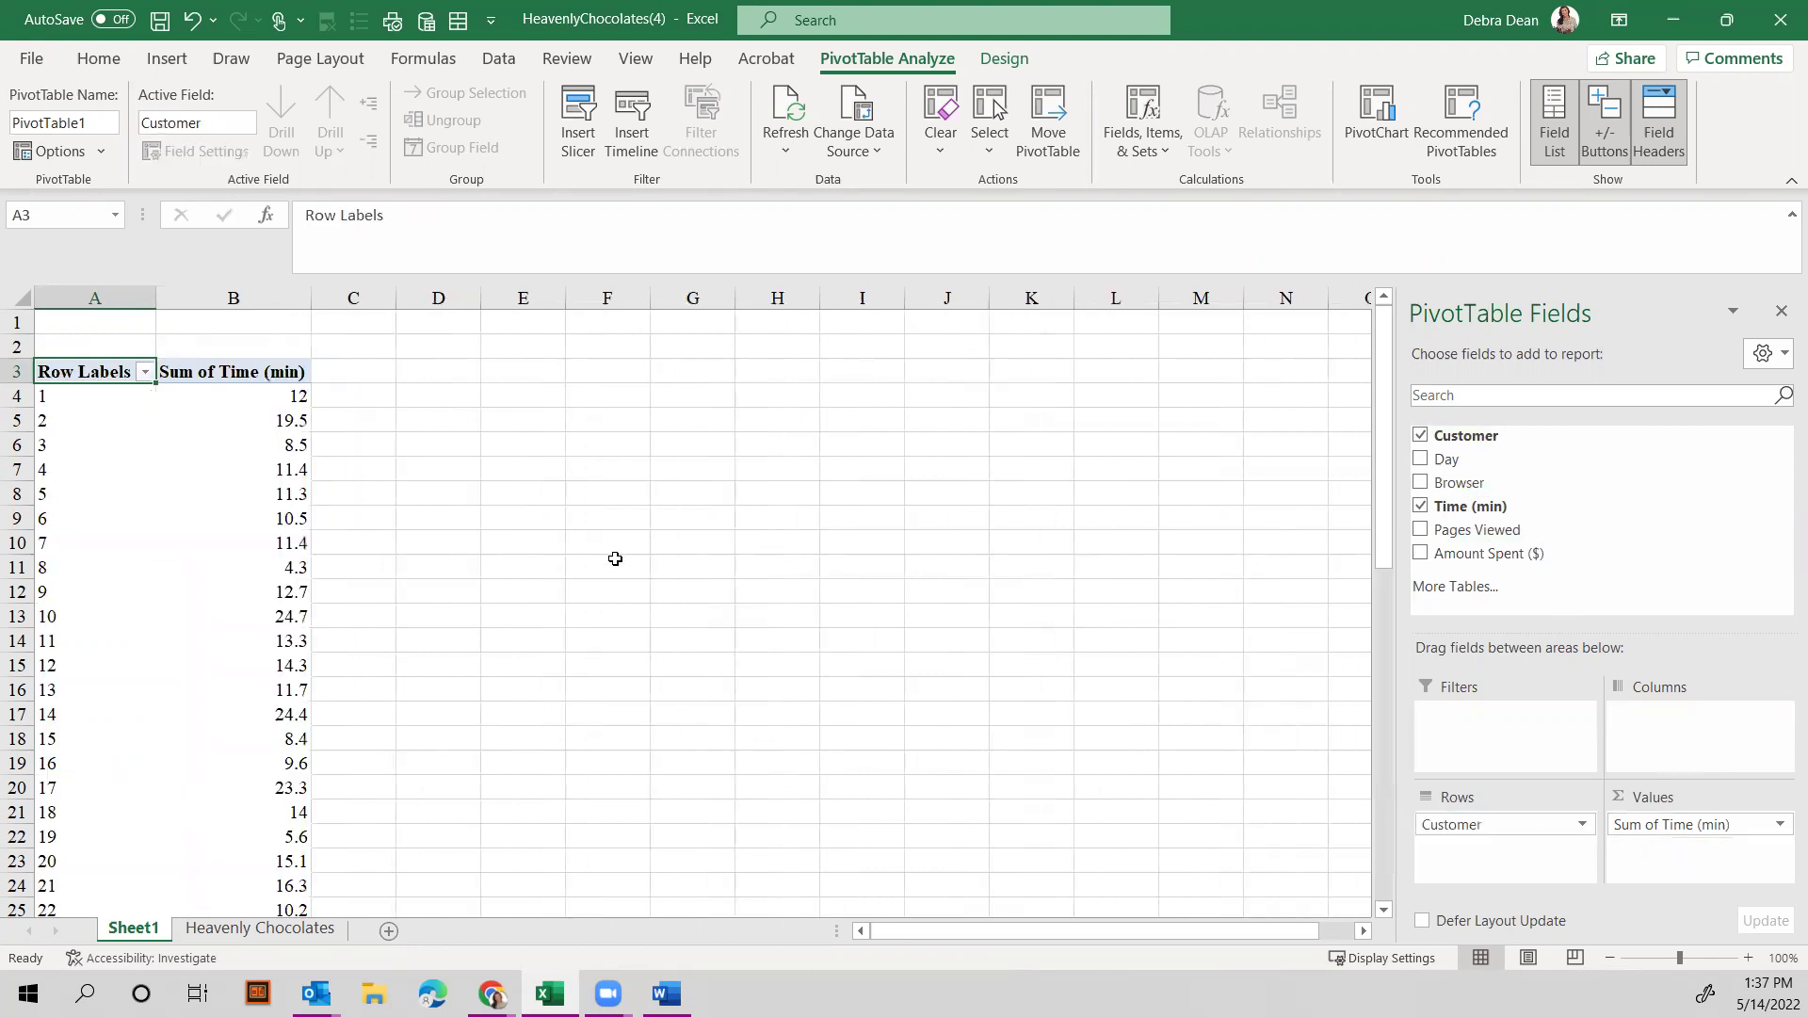
Sort the time sums ascending, then swap Customer for Browser in the PivotTable rows.
click(278, 396)
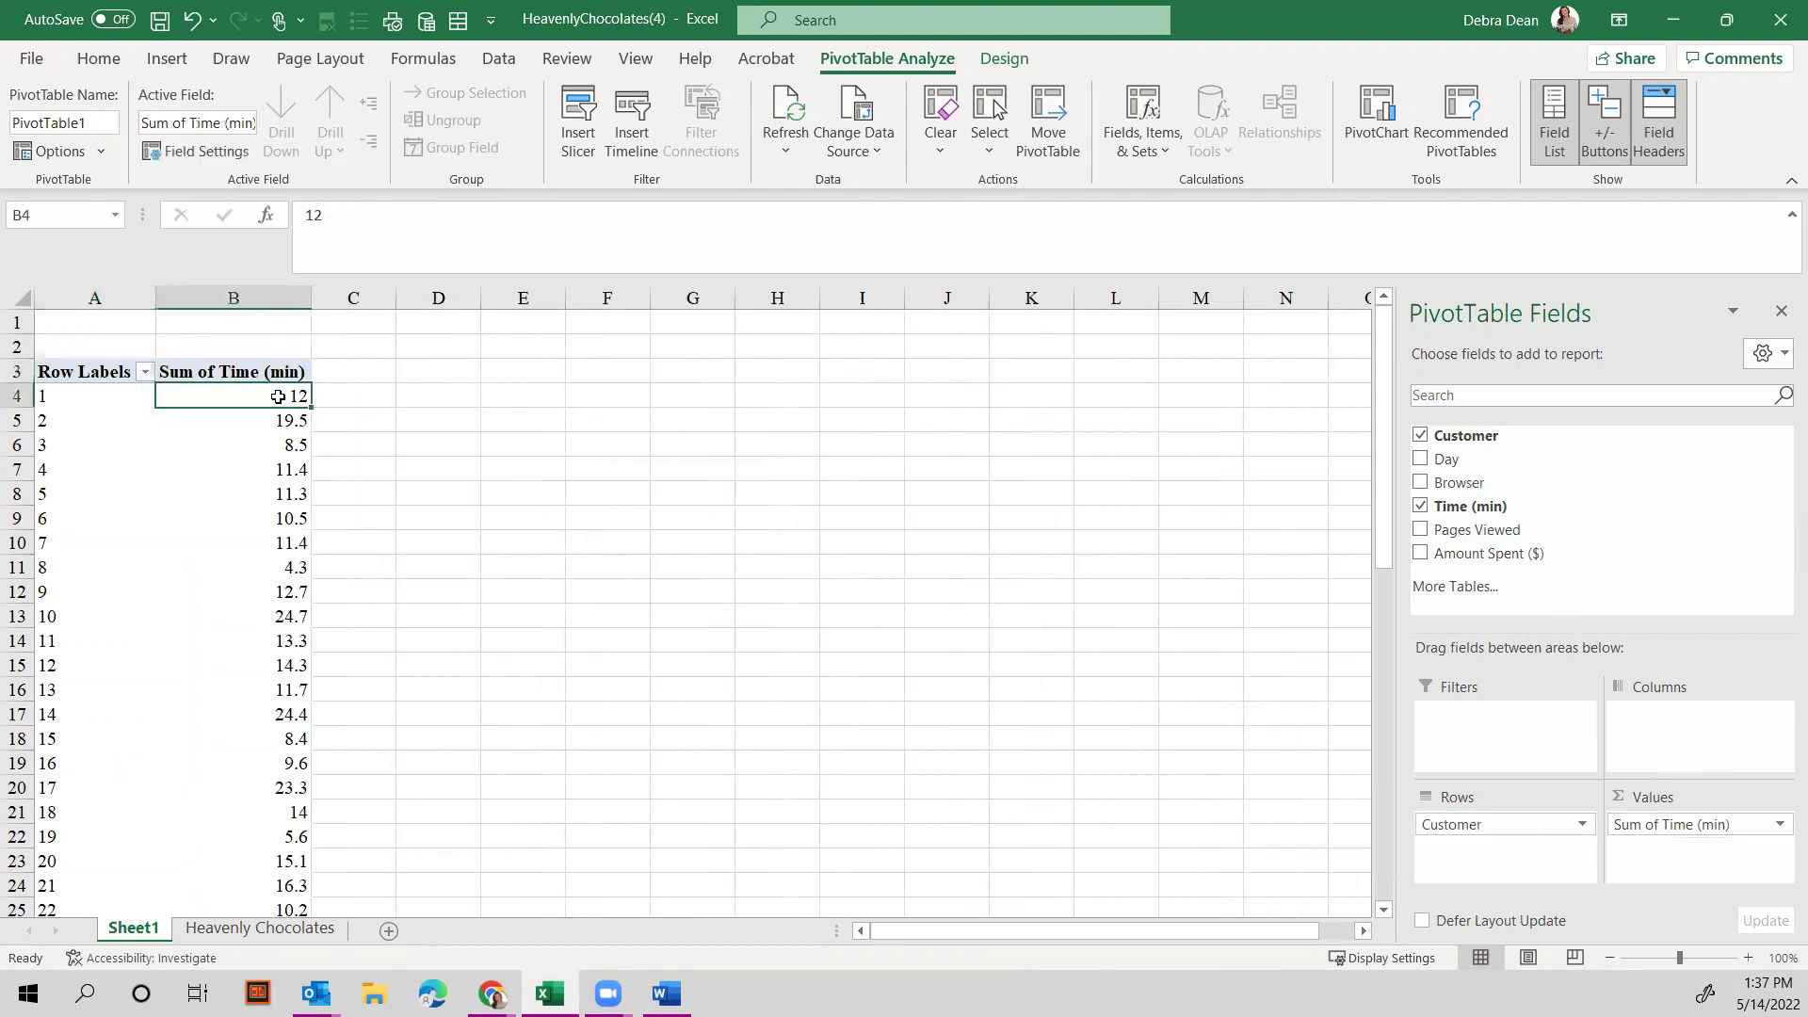
click(499, 60)
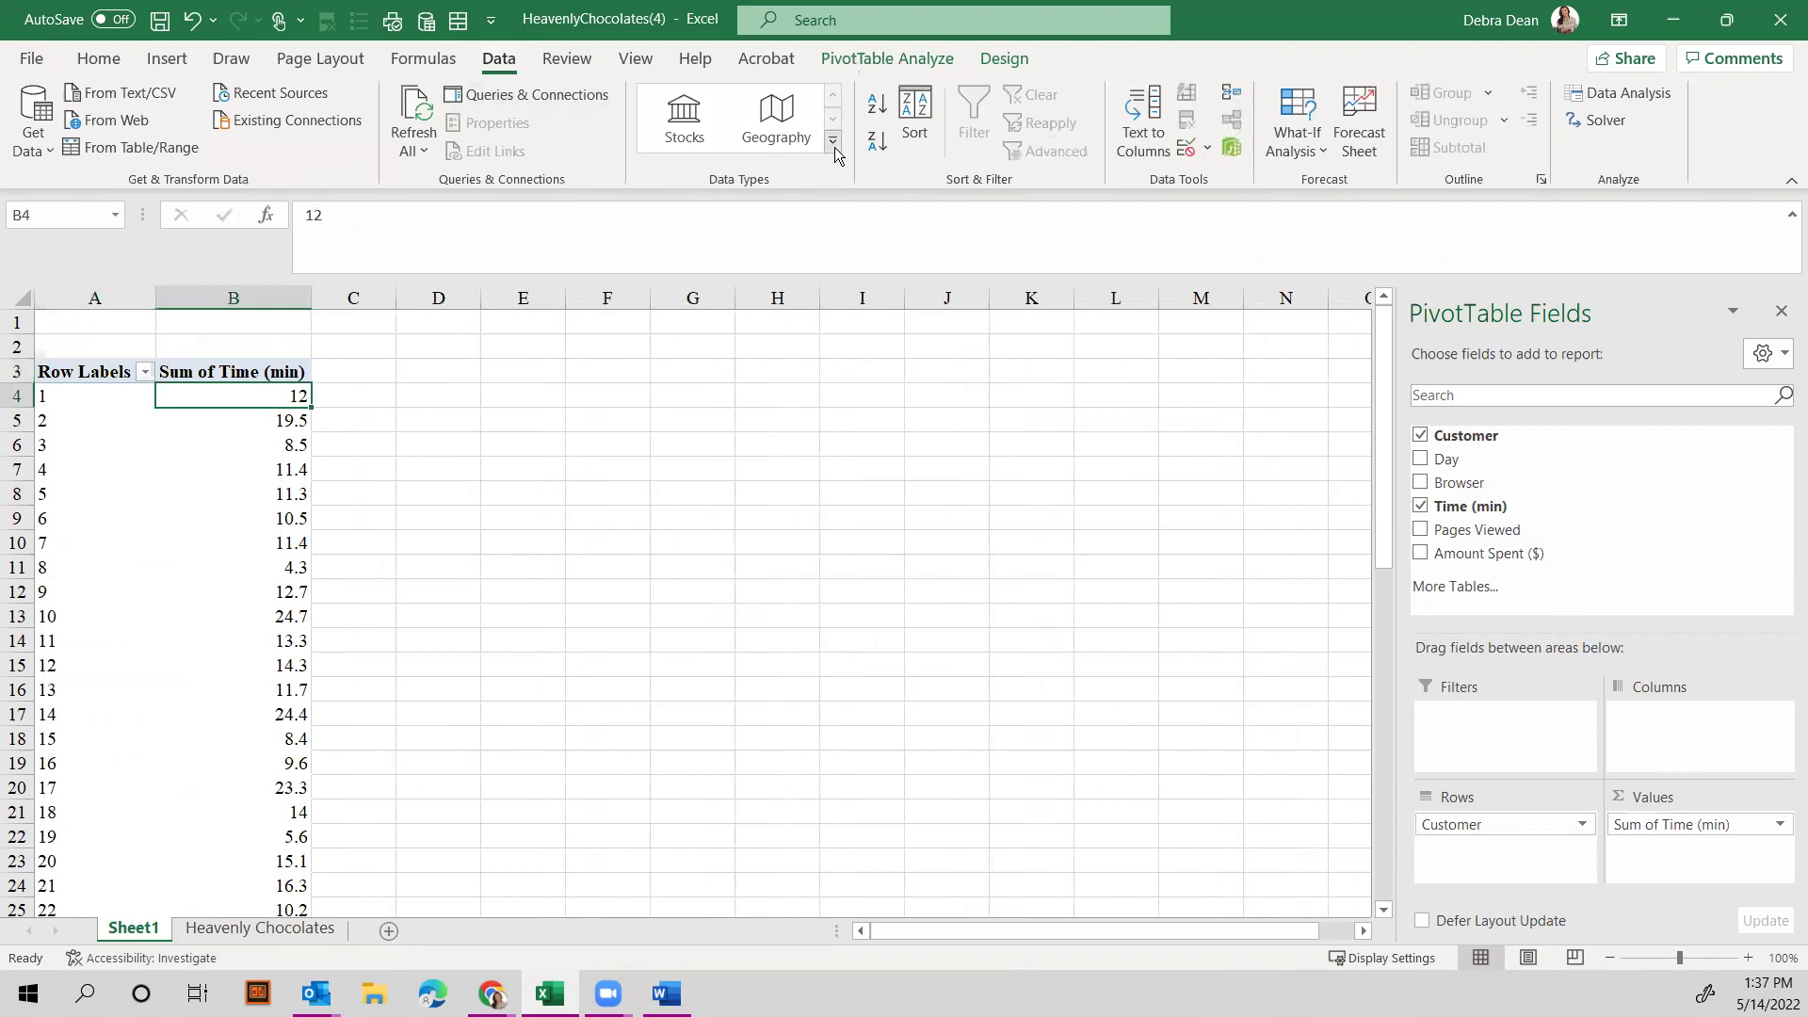
click(883, 109)
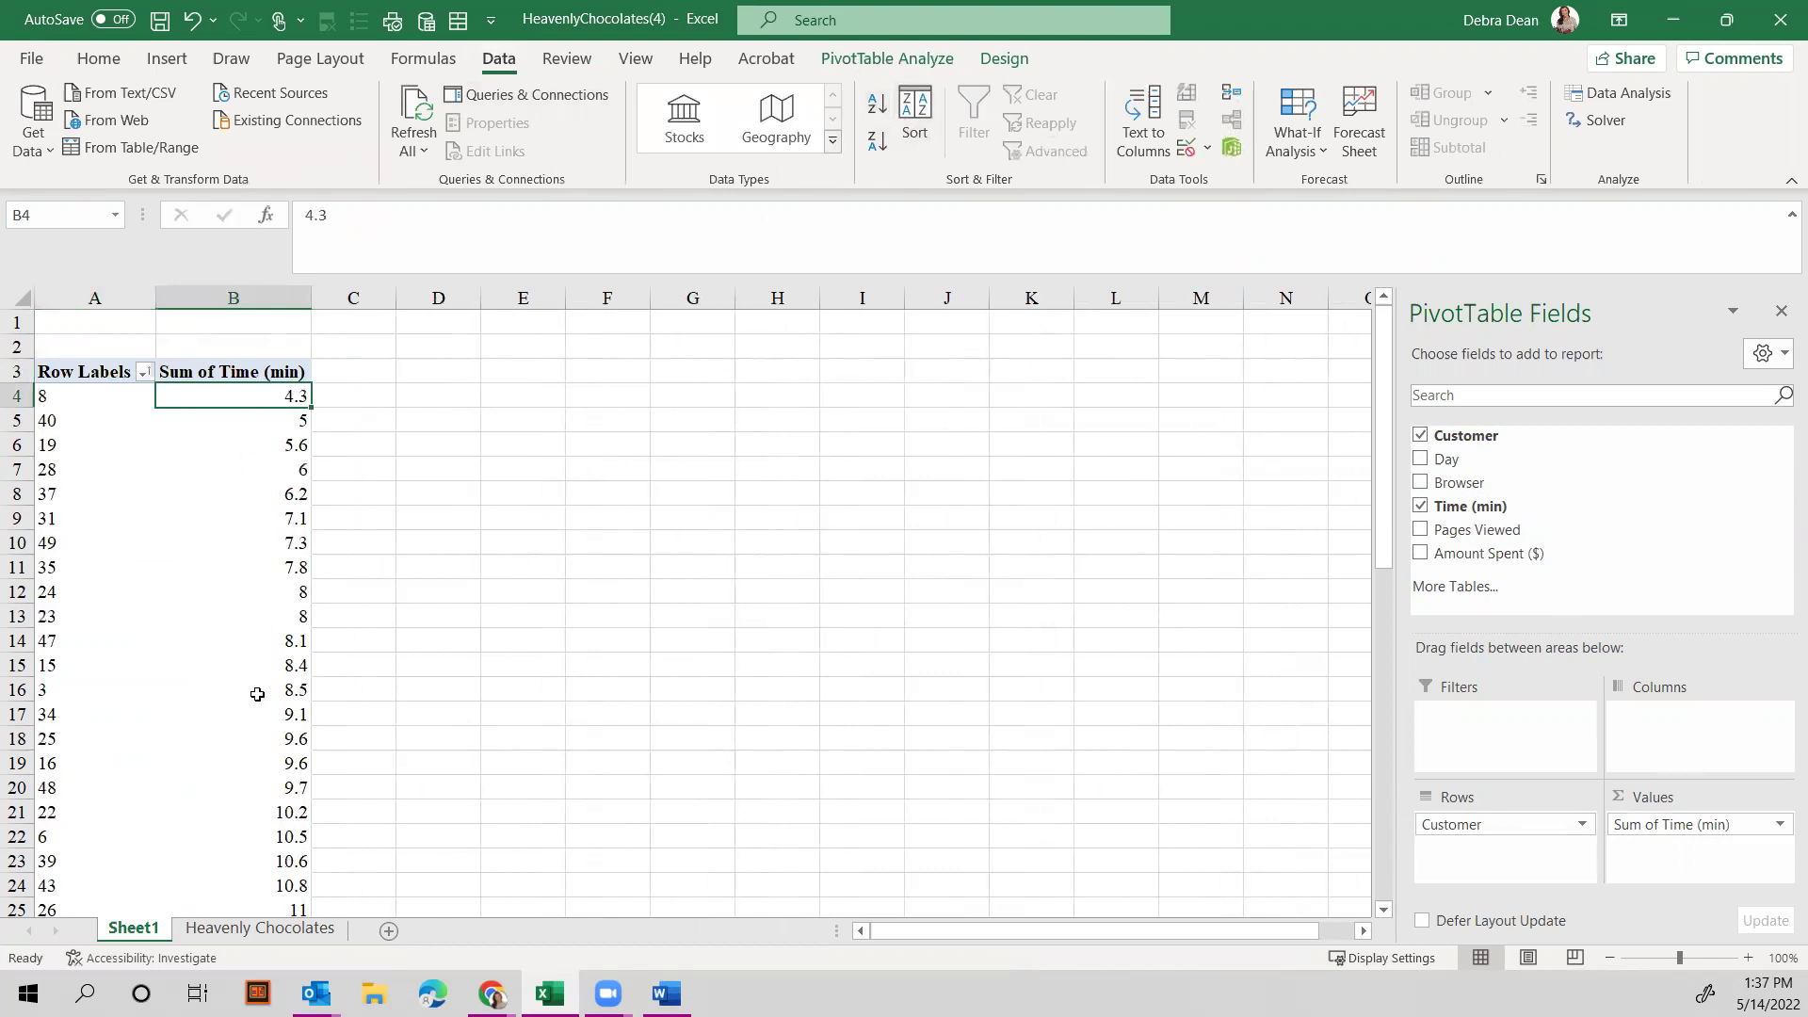
click(1421, 437)
click(1420, 482)
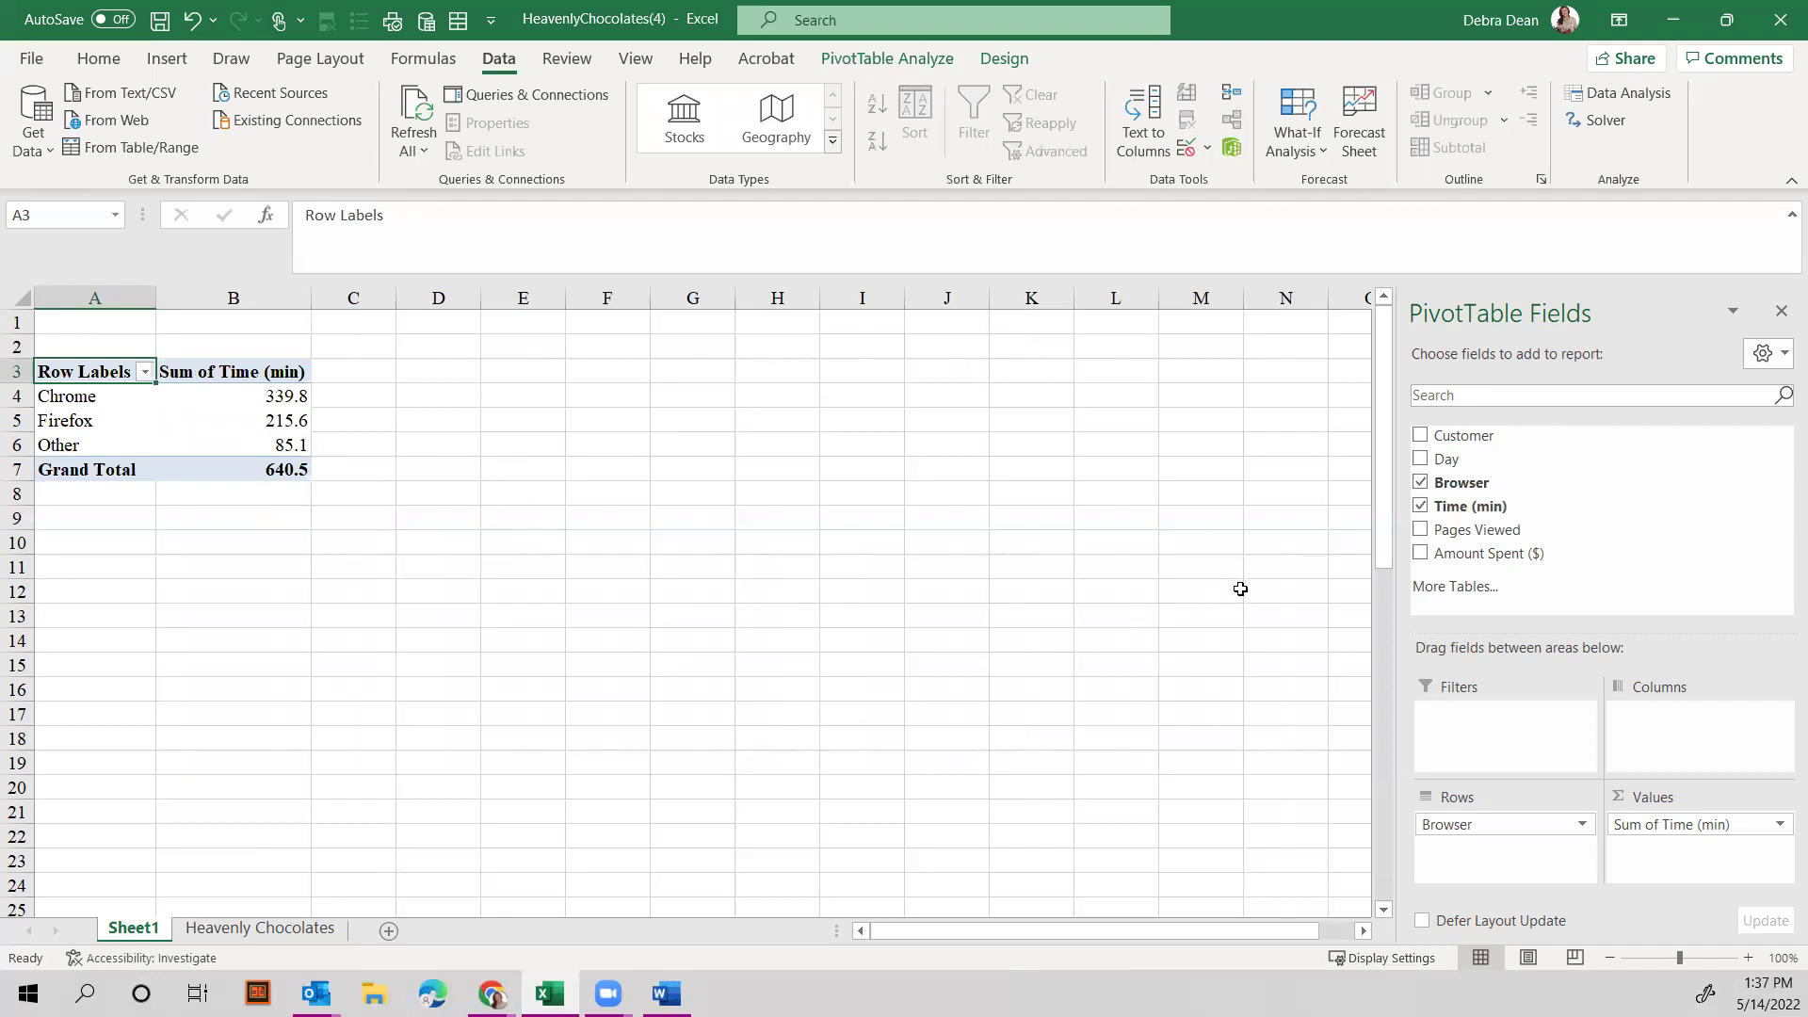
Add Sum of Amount Spent ($) and remove Browser, leaving totals 640.5 and 3406.41.
click(1421, 554)
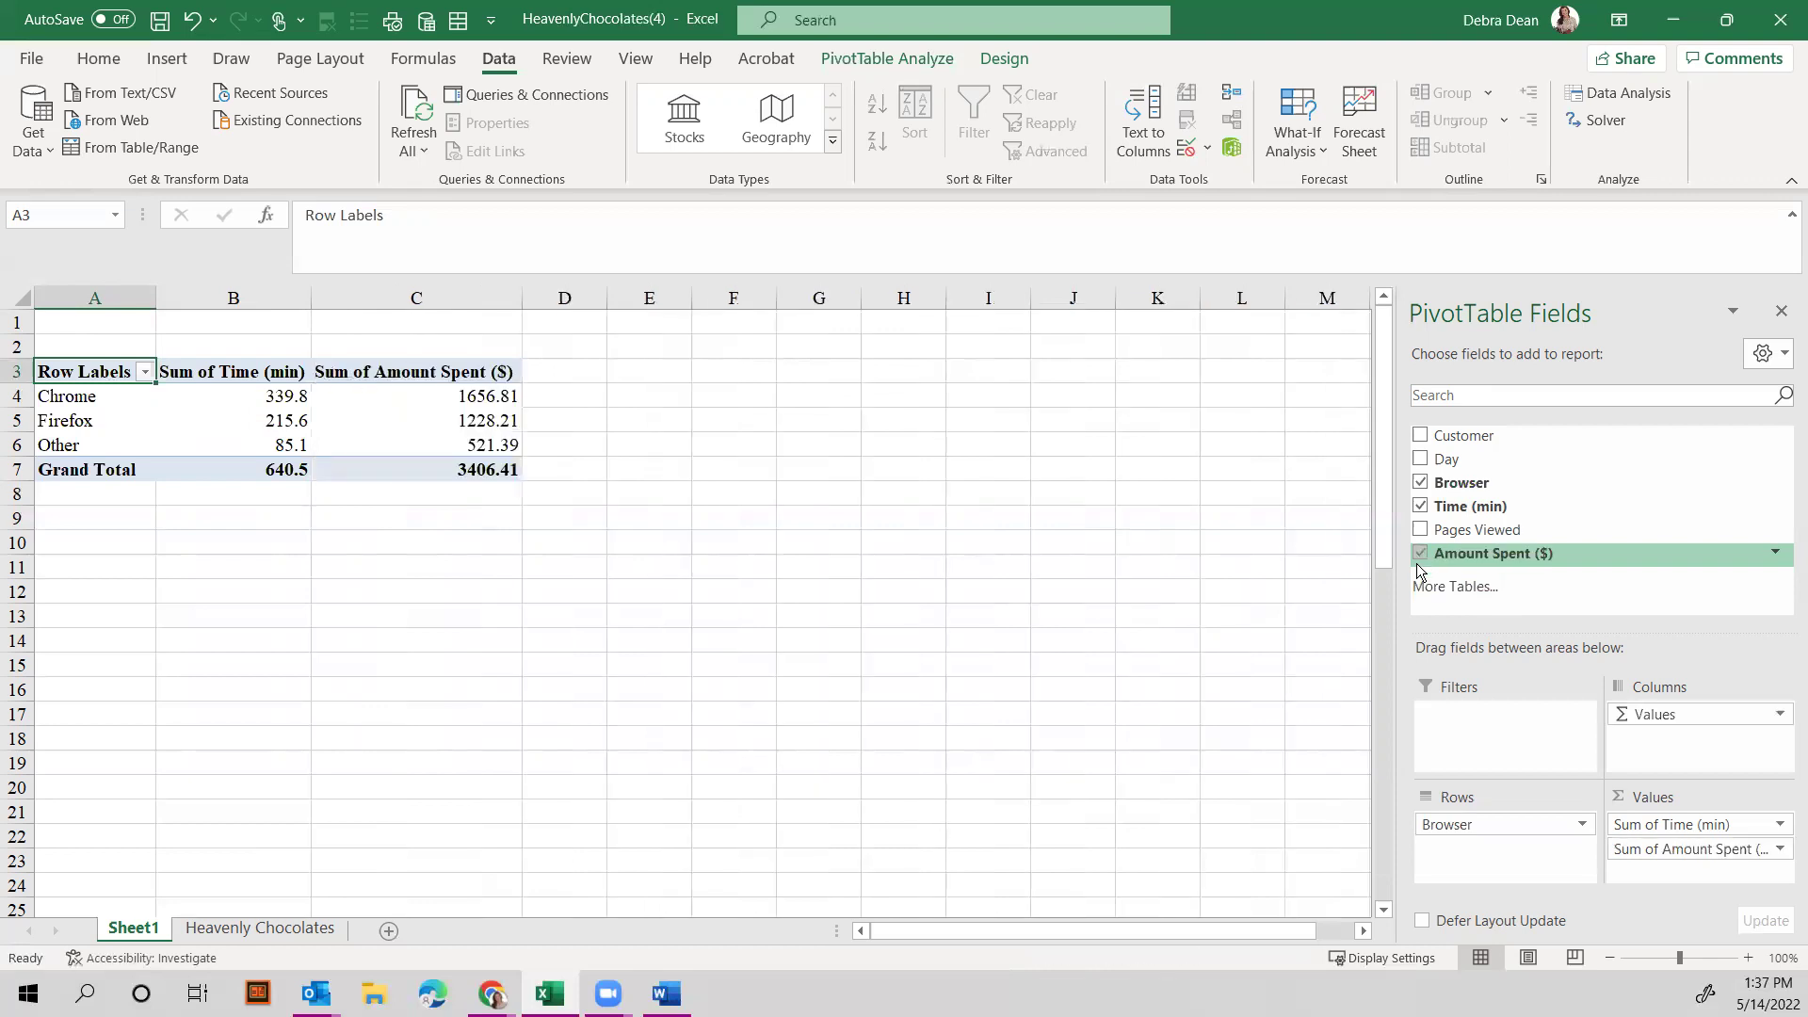
mouse_move(463, 401)
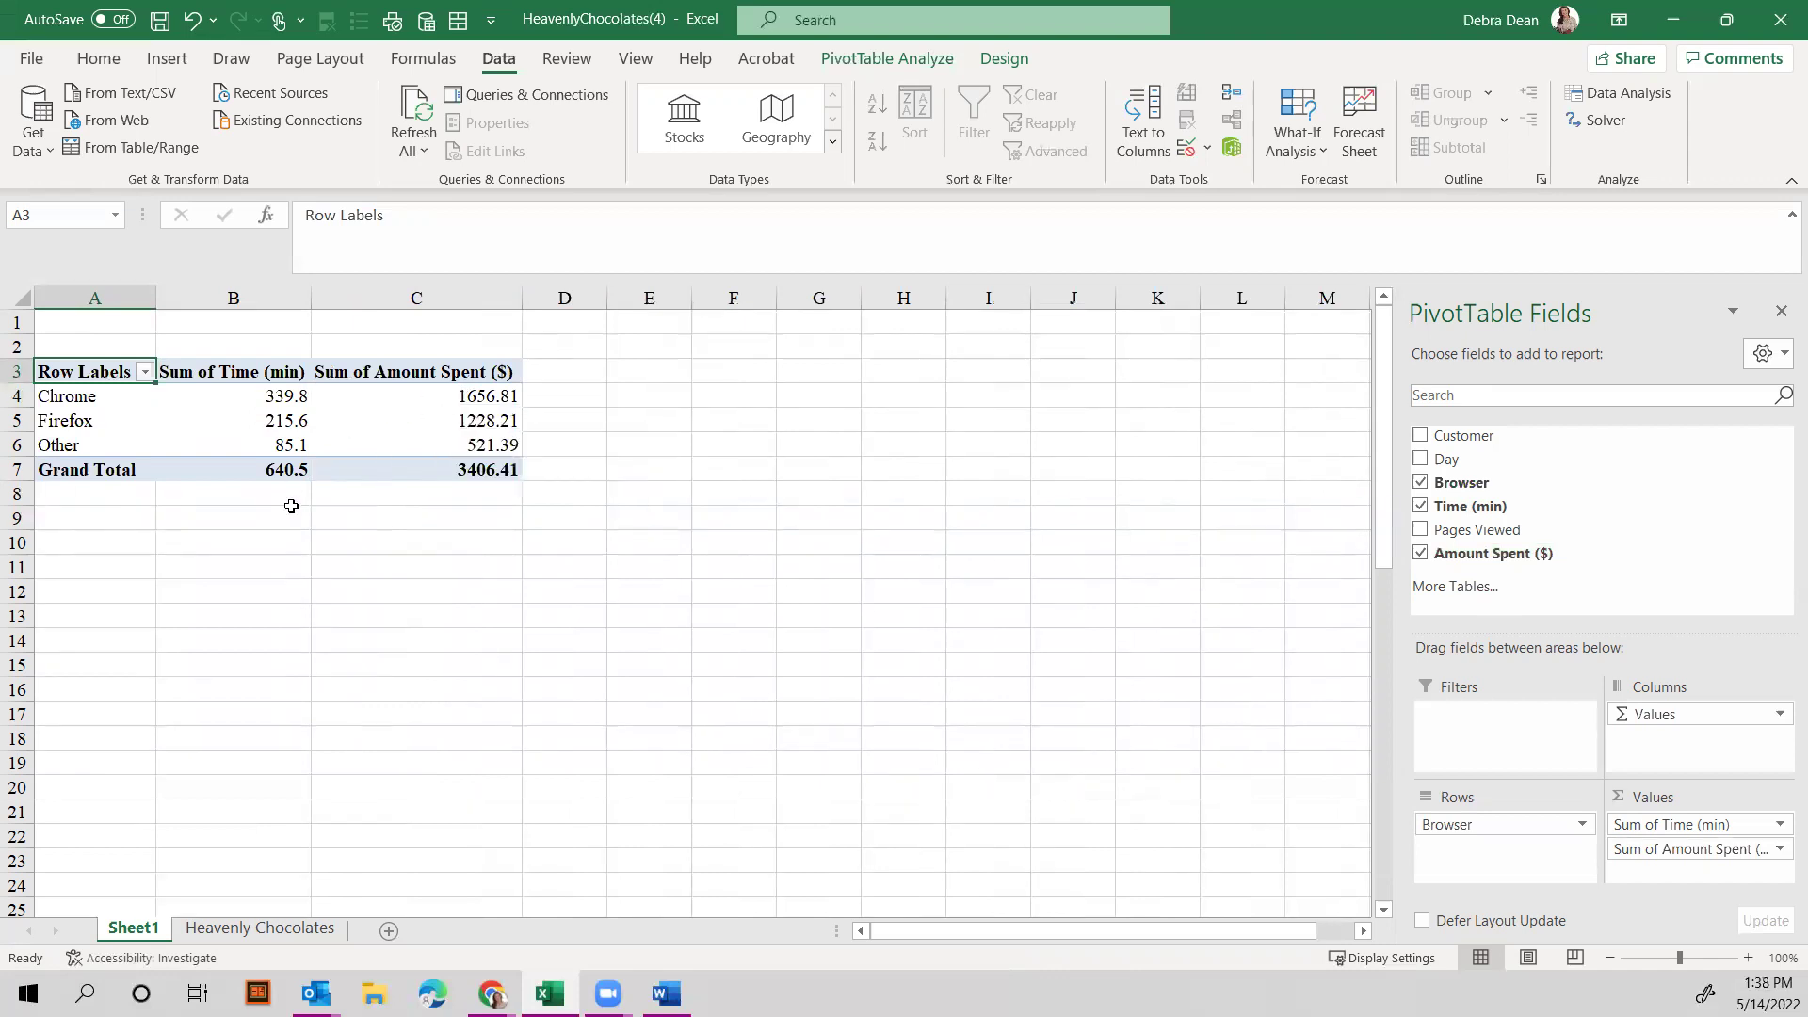
mouse_move(263, 399)
click(1421, 483)
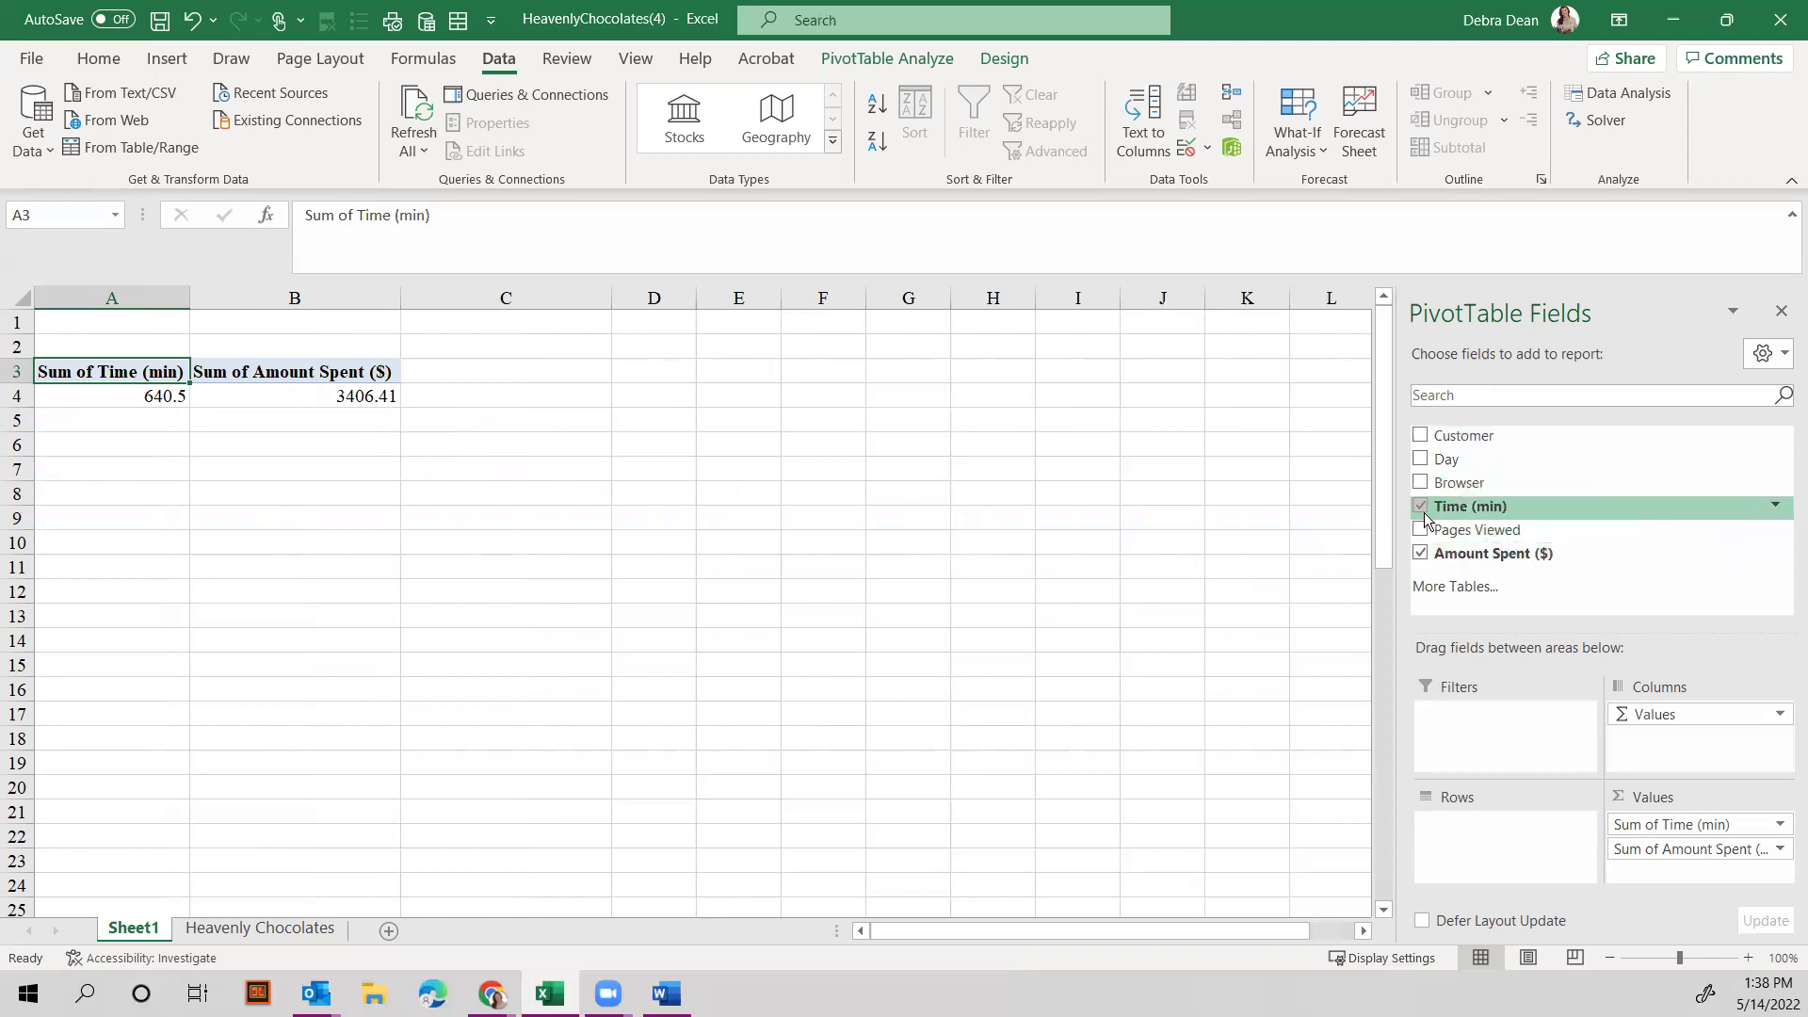
Restore Browser rows and place Sum of Pages Viewed between the time and amount columns.
click(1421, 483)
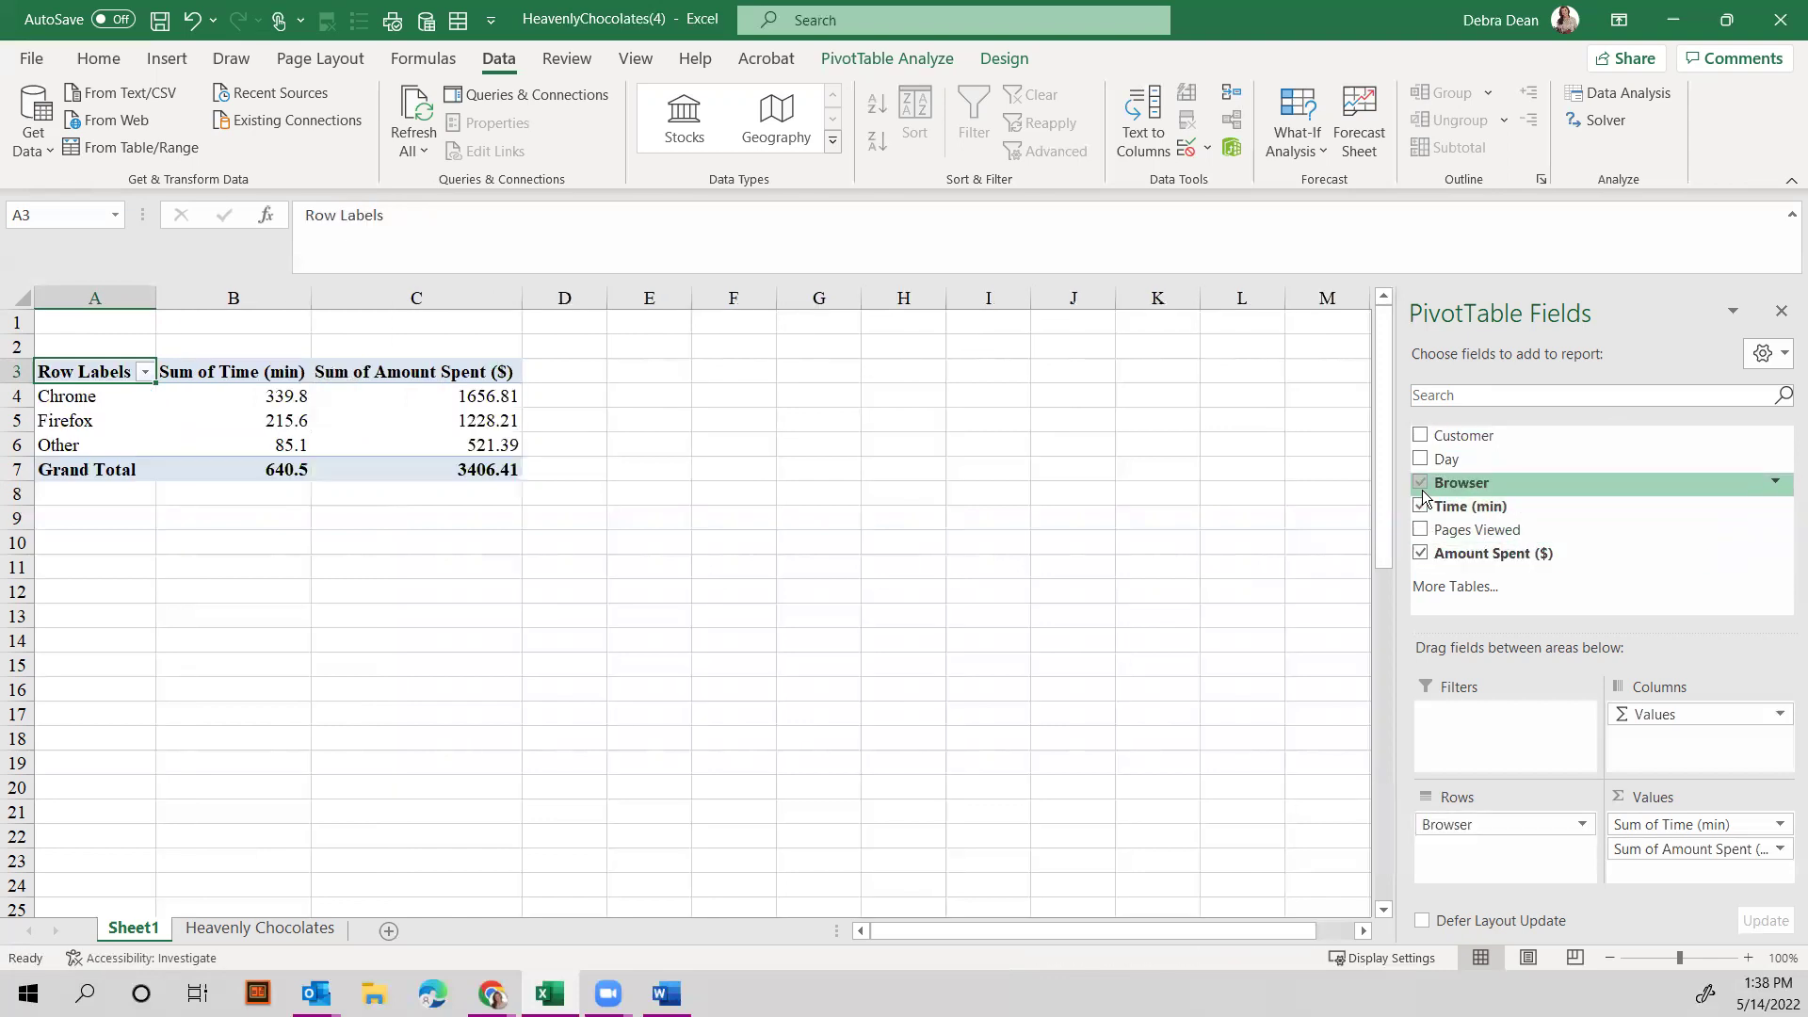
click(1421, 530)
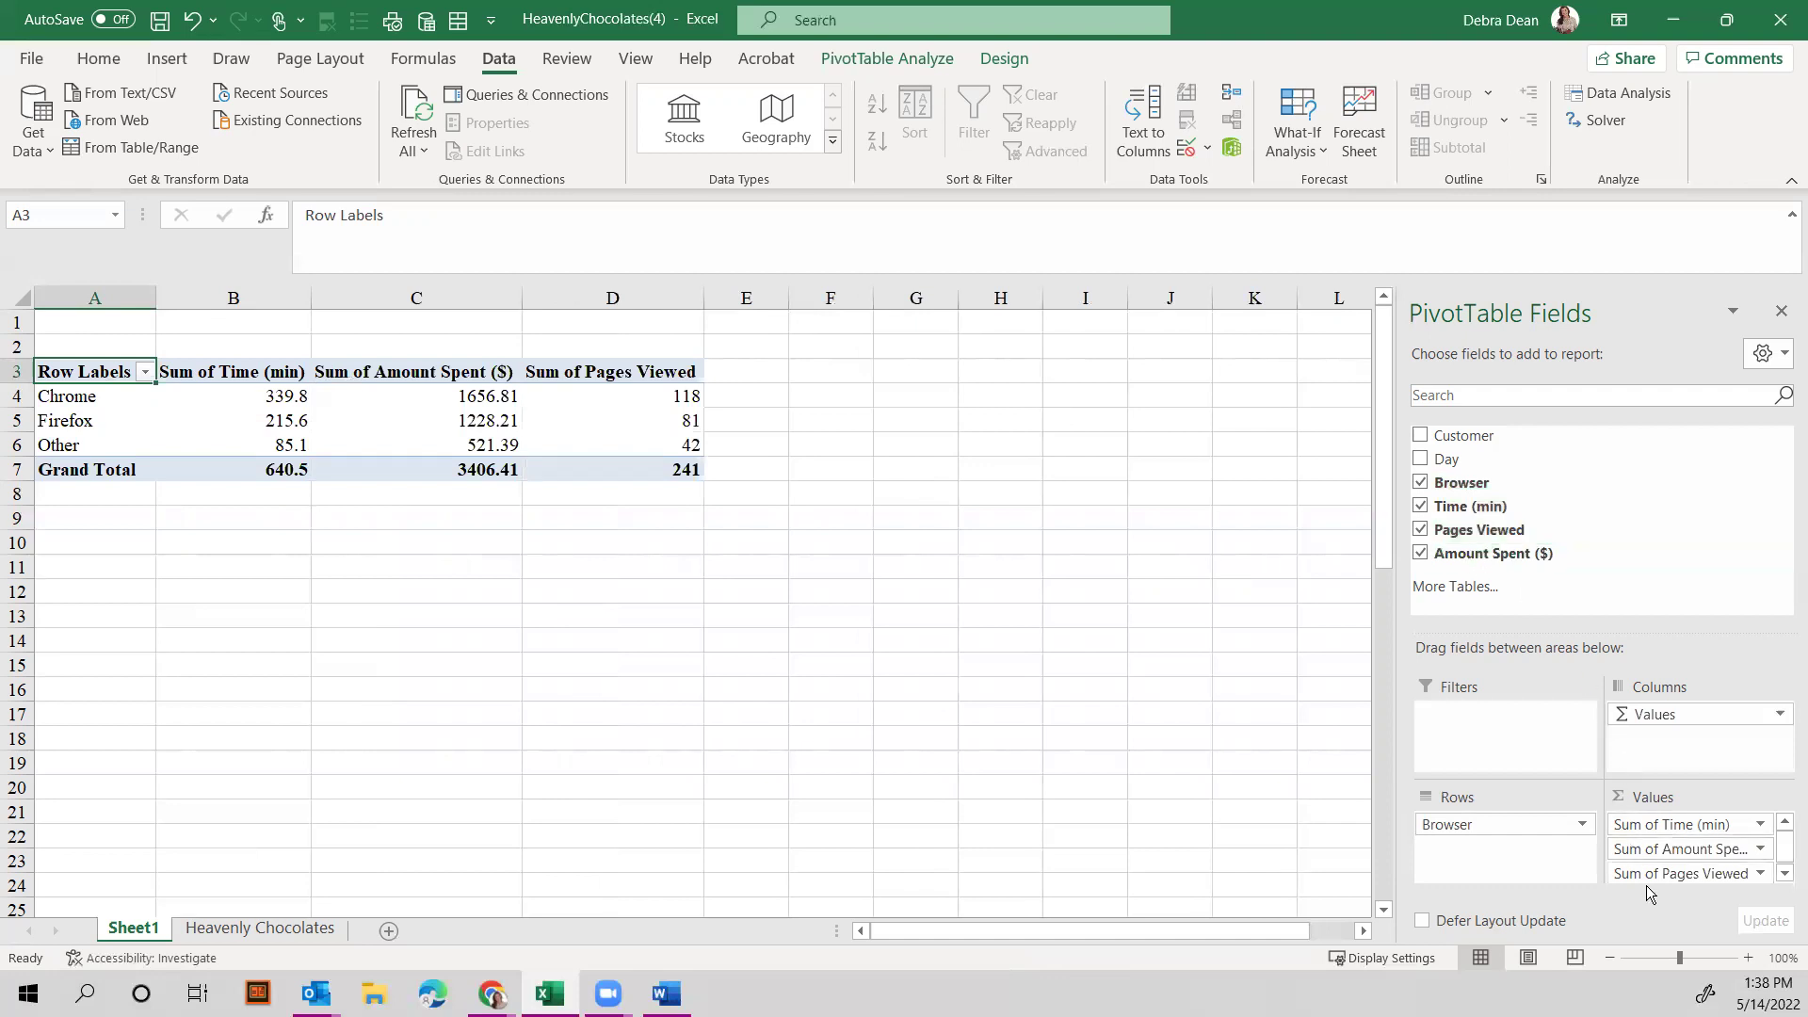
drag(1647, 874, 1647, 834)
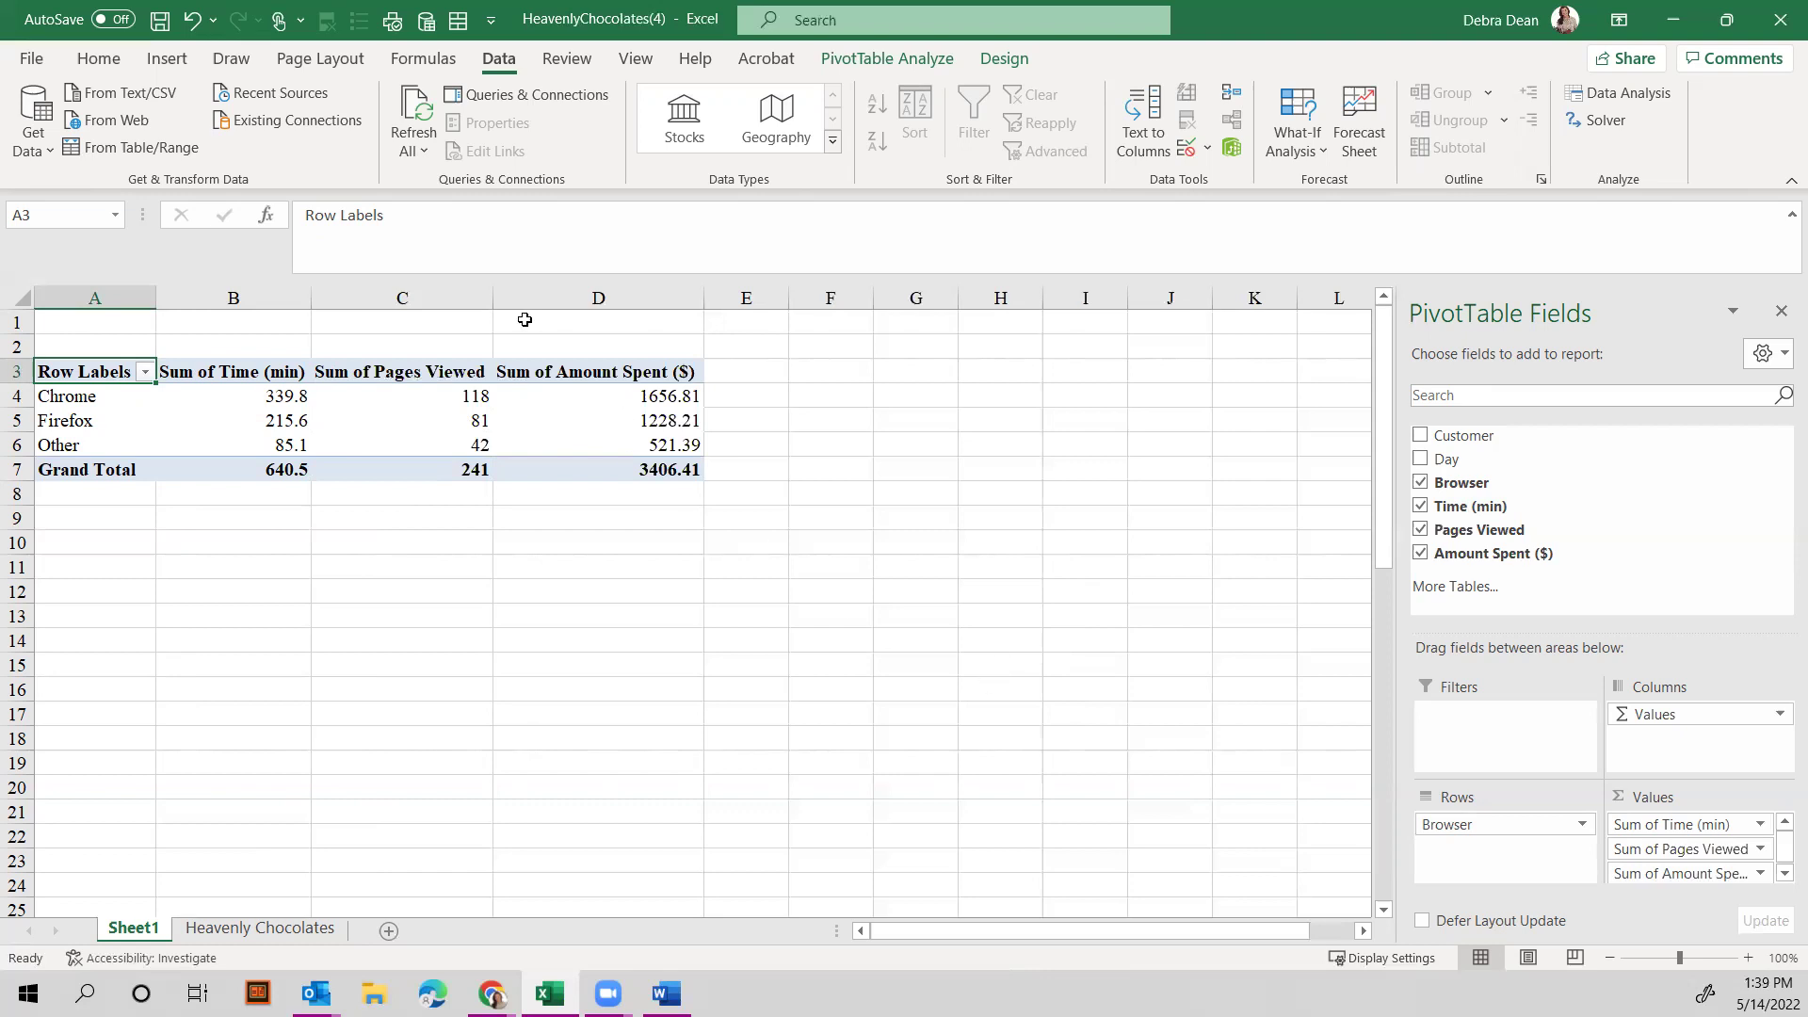
Copy the browser and time cells A3:B6 and paste them starting at A12.
click(164, 60)
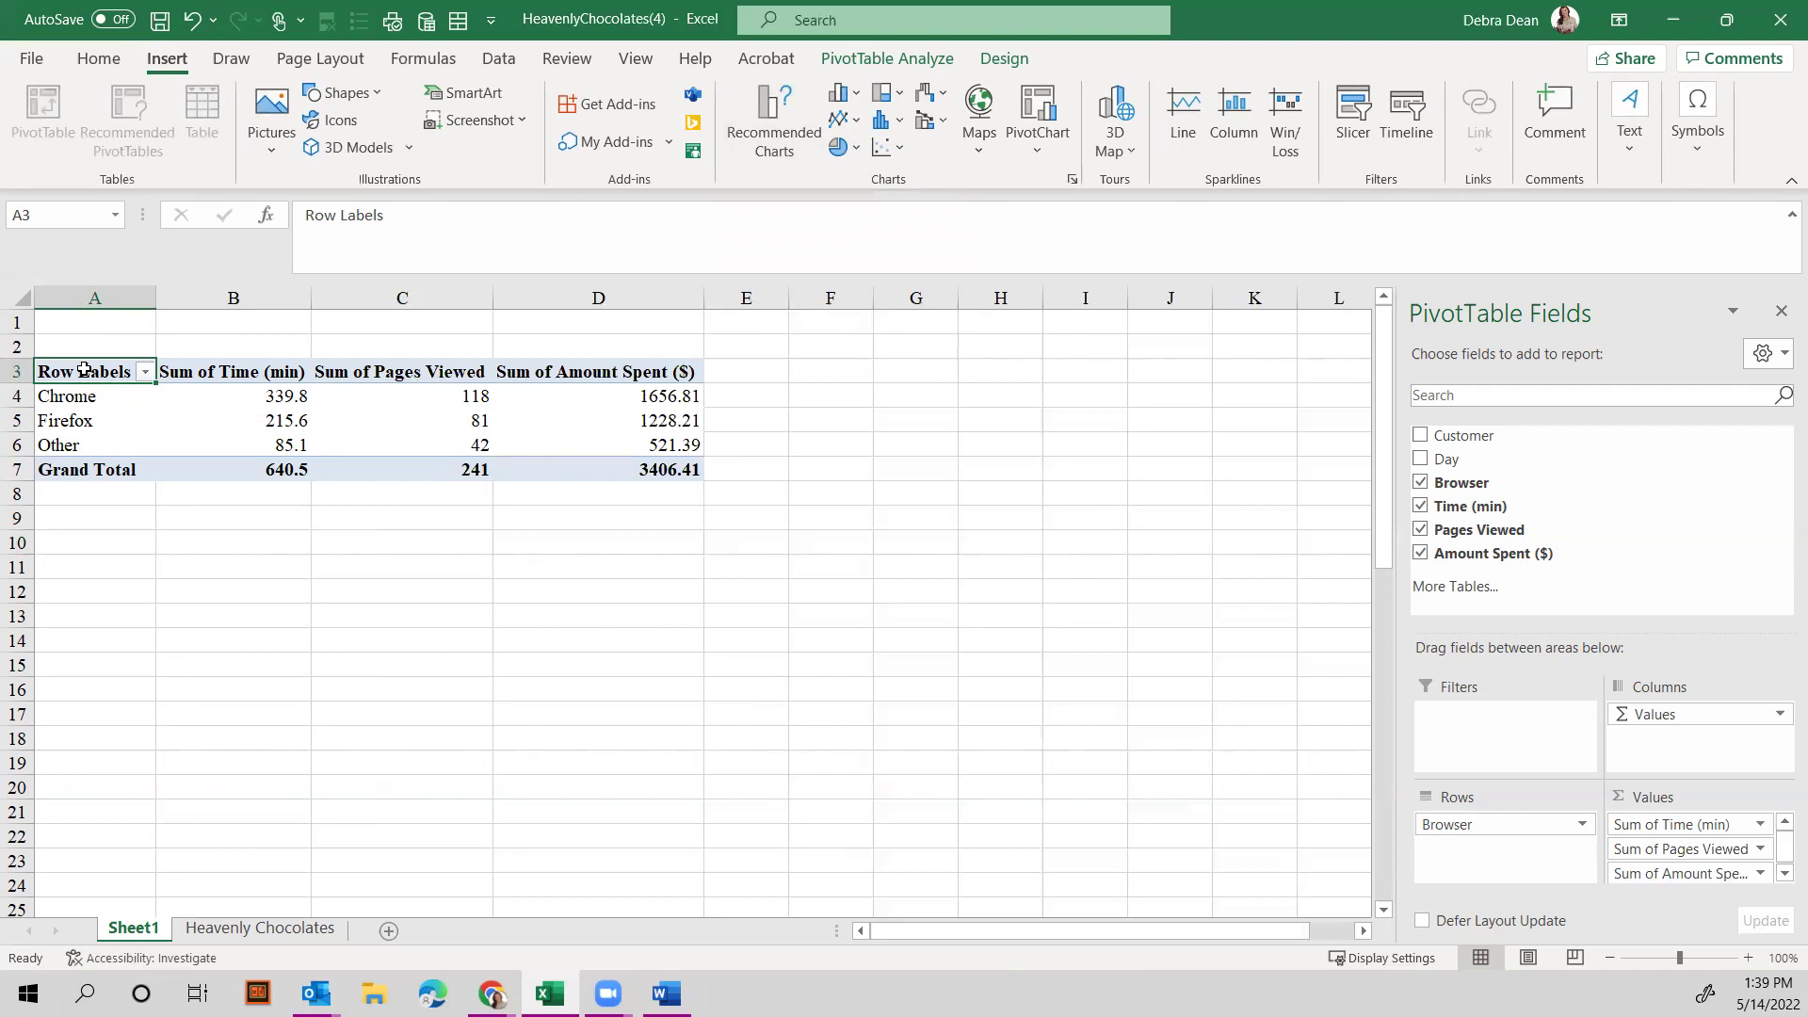
drag(84, 371, 210, 440)
right_click(213, 431)
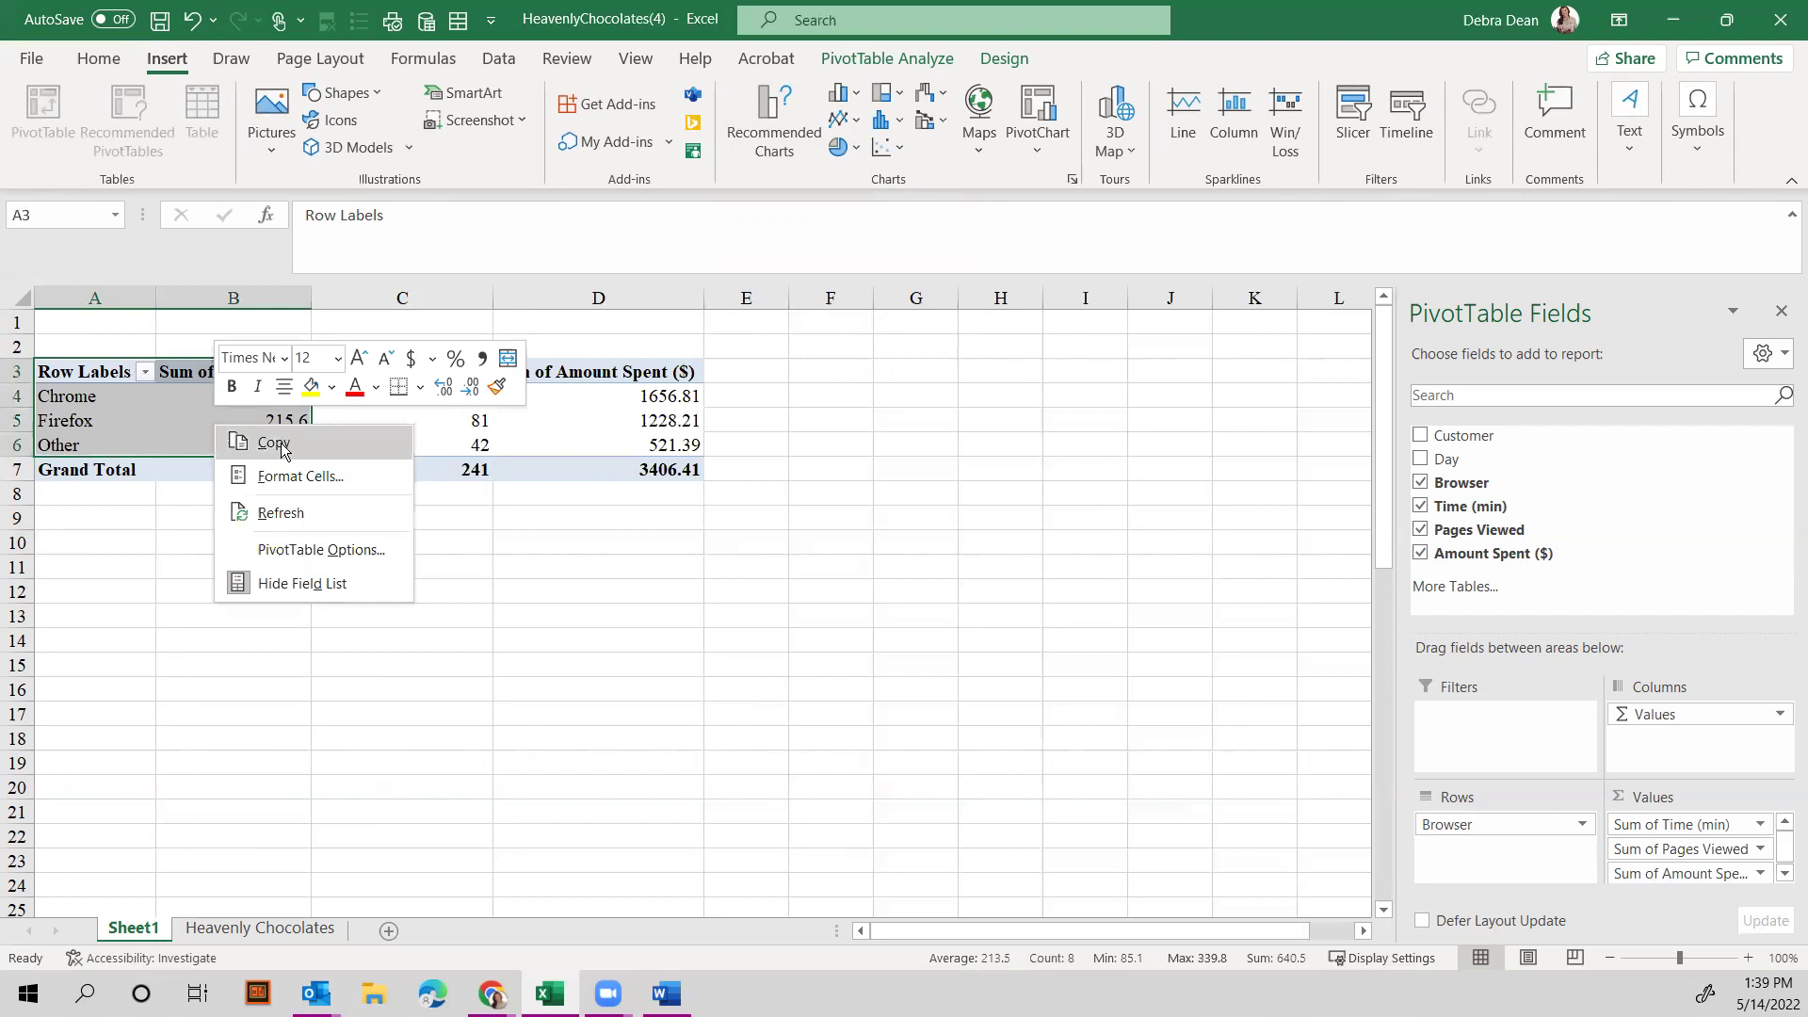
click(274, 443)
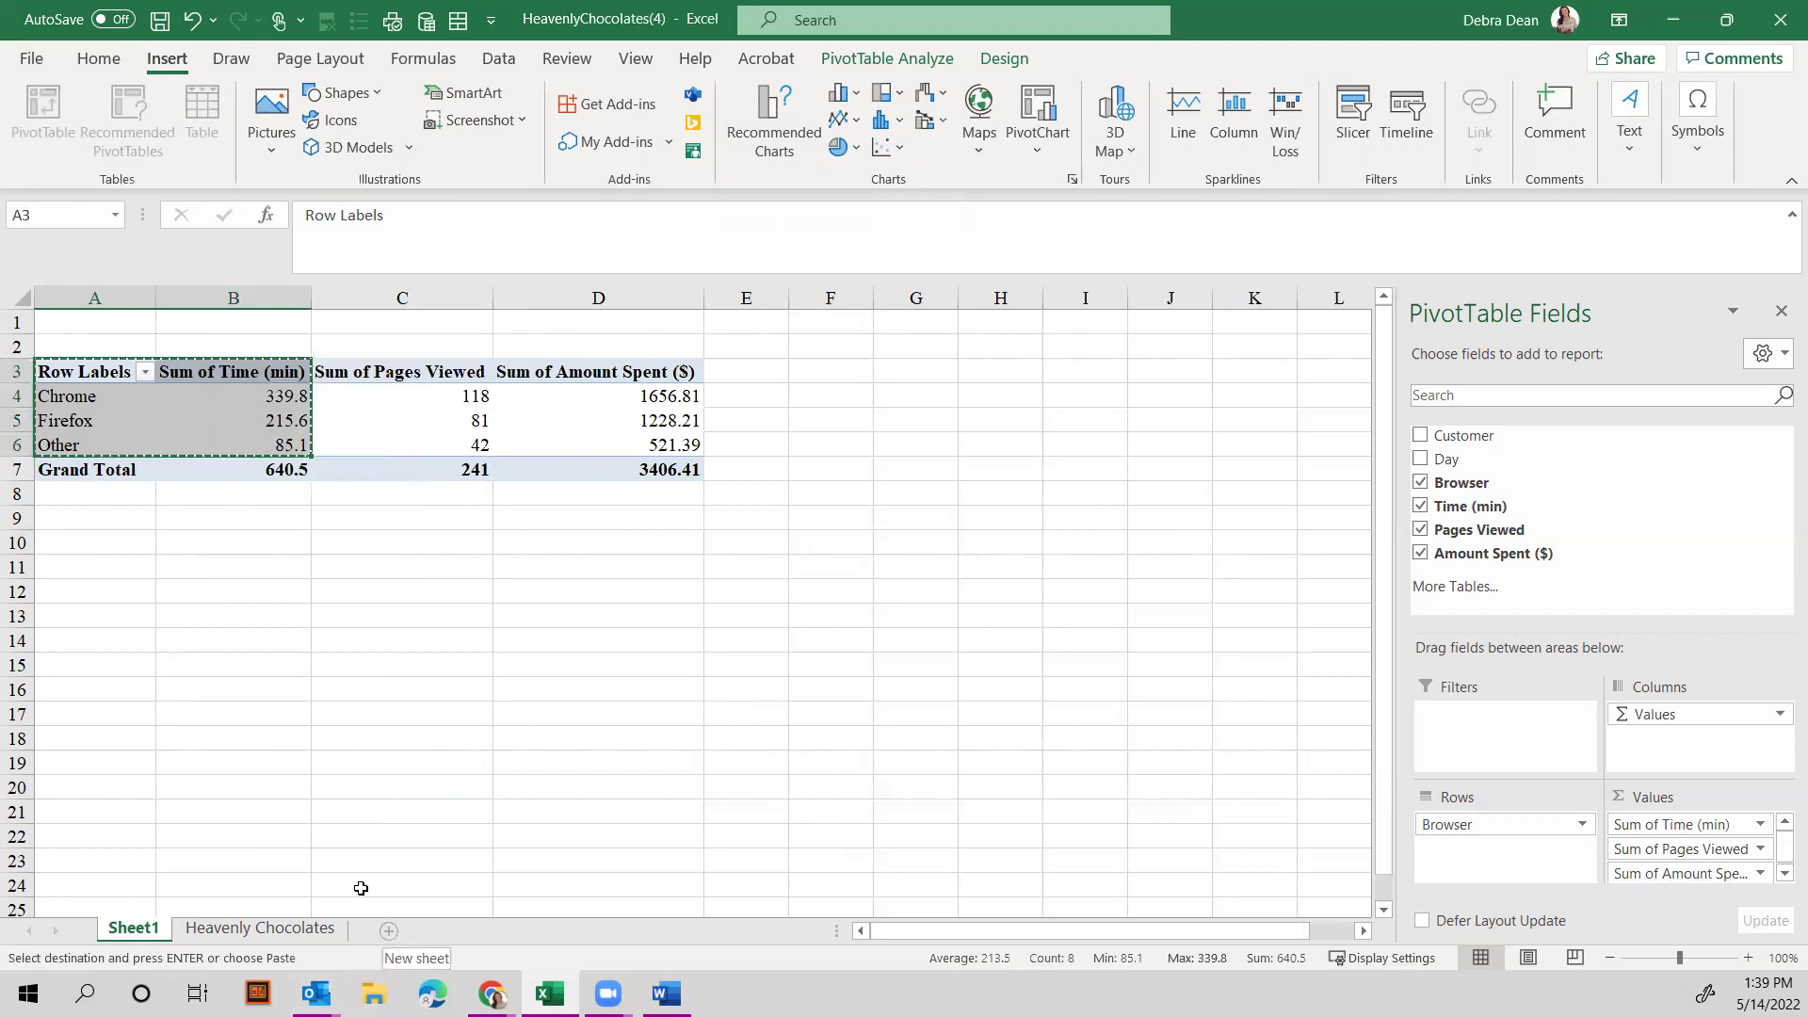
click(83, 586)
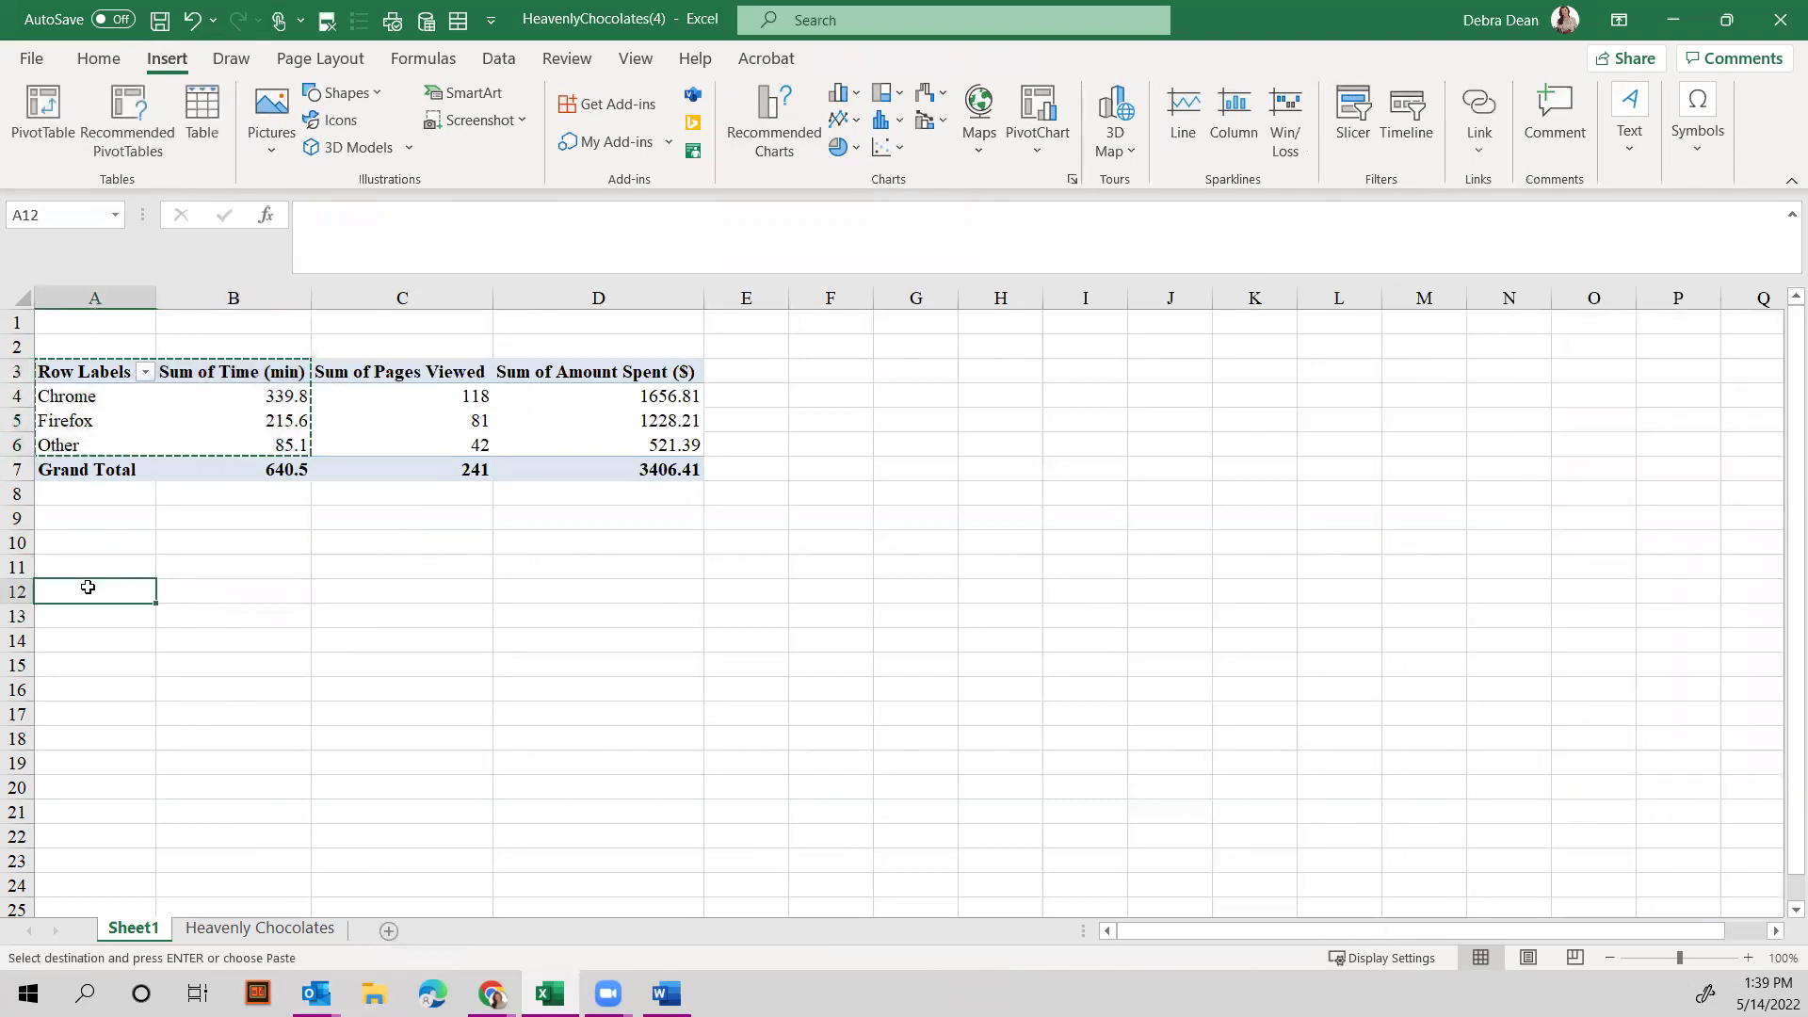
key(ctrl+v)
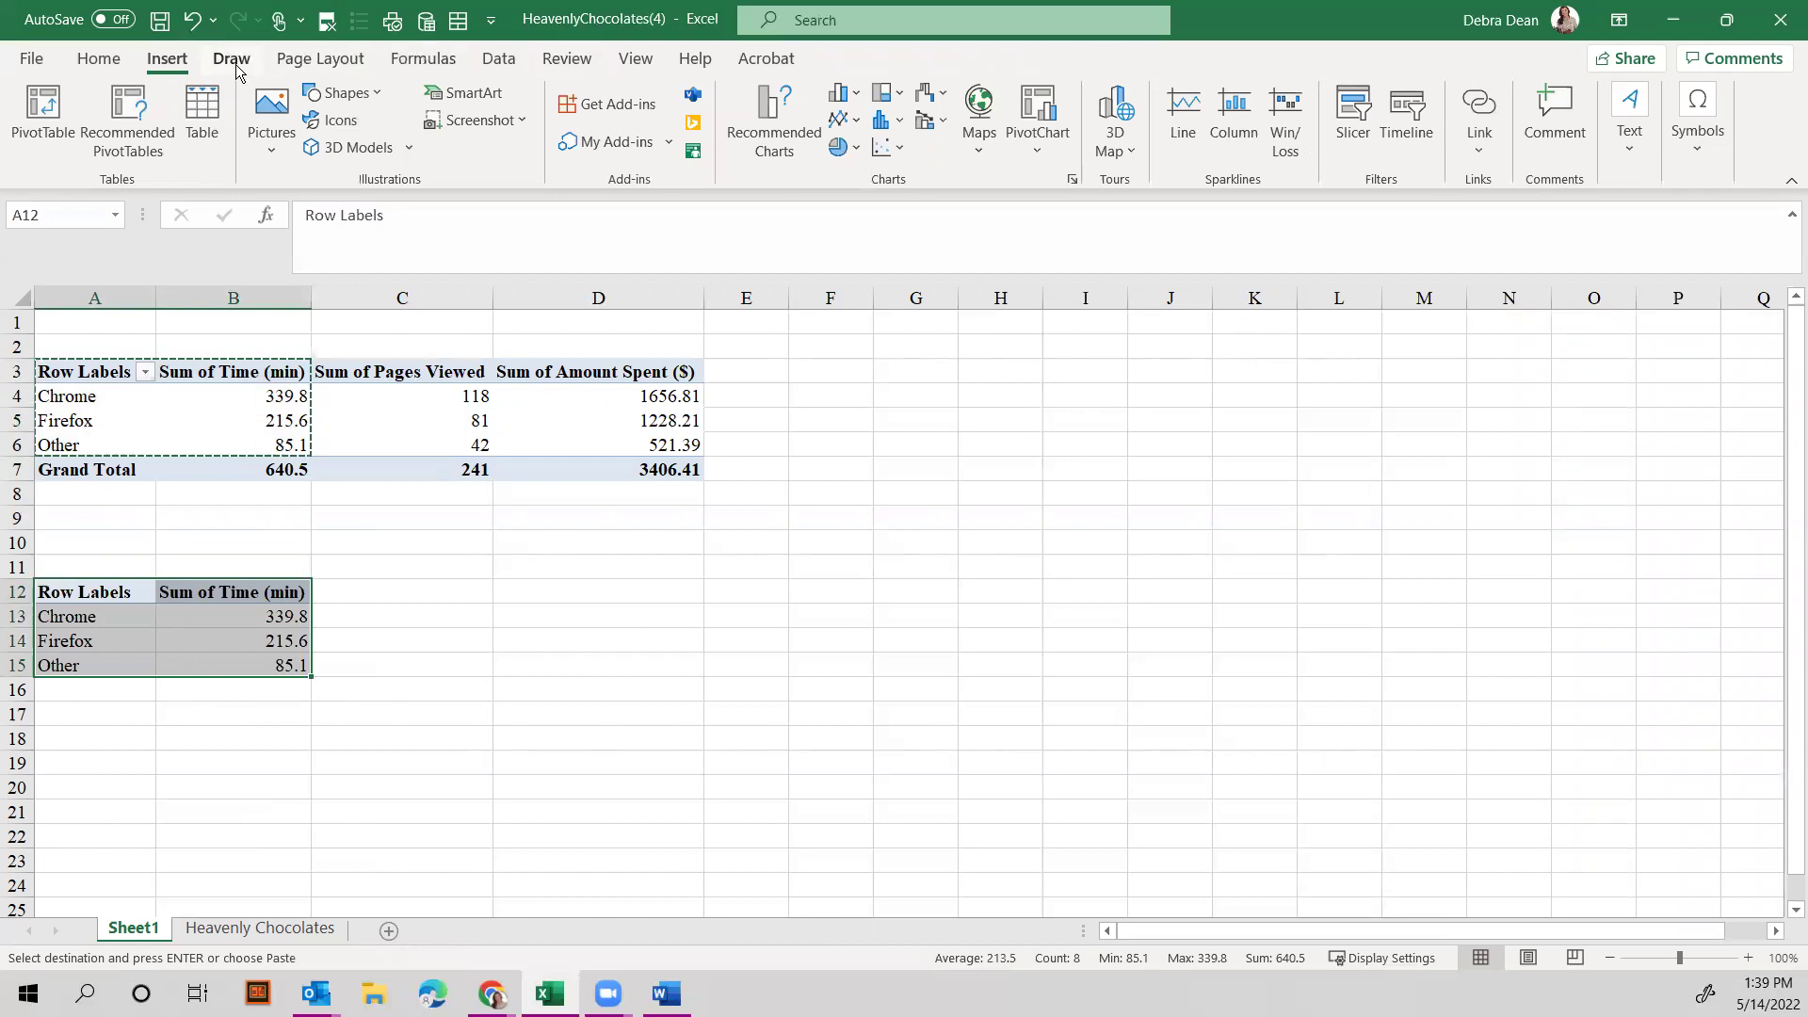
Chart A12:B15 as a Clustered Column from Recommended Charts, after previewing Pie.
click(775, 118)
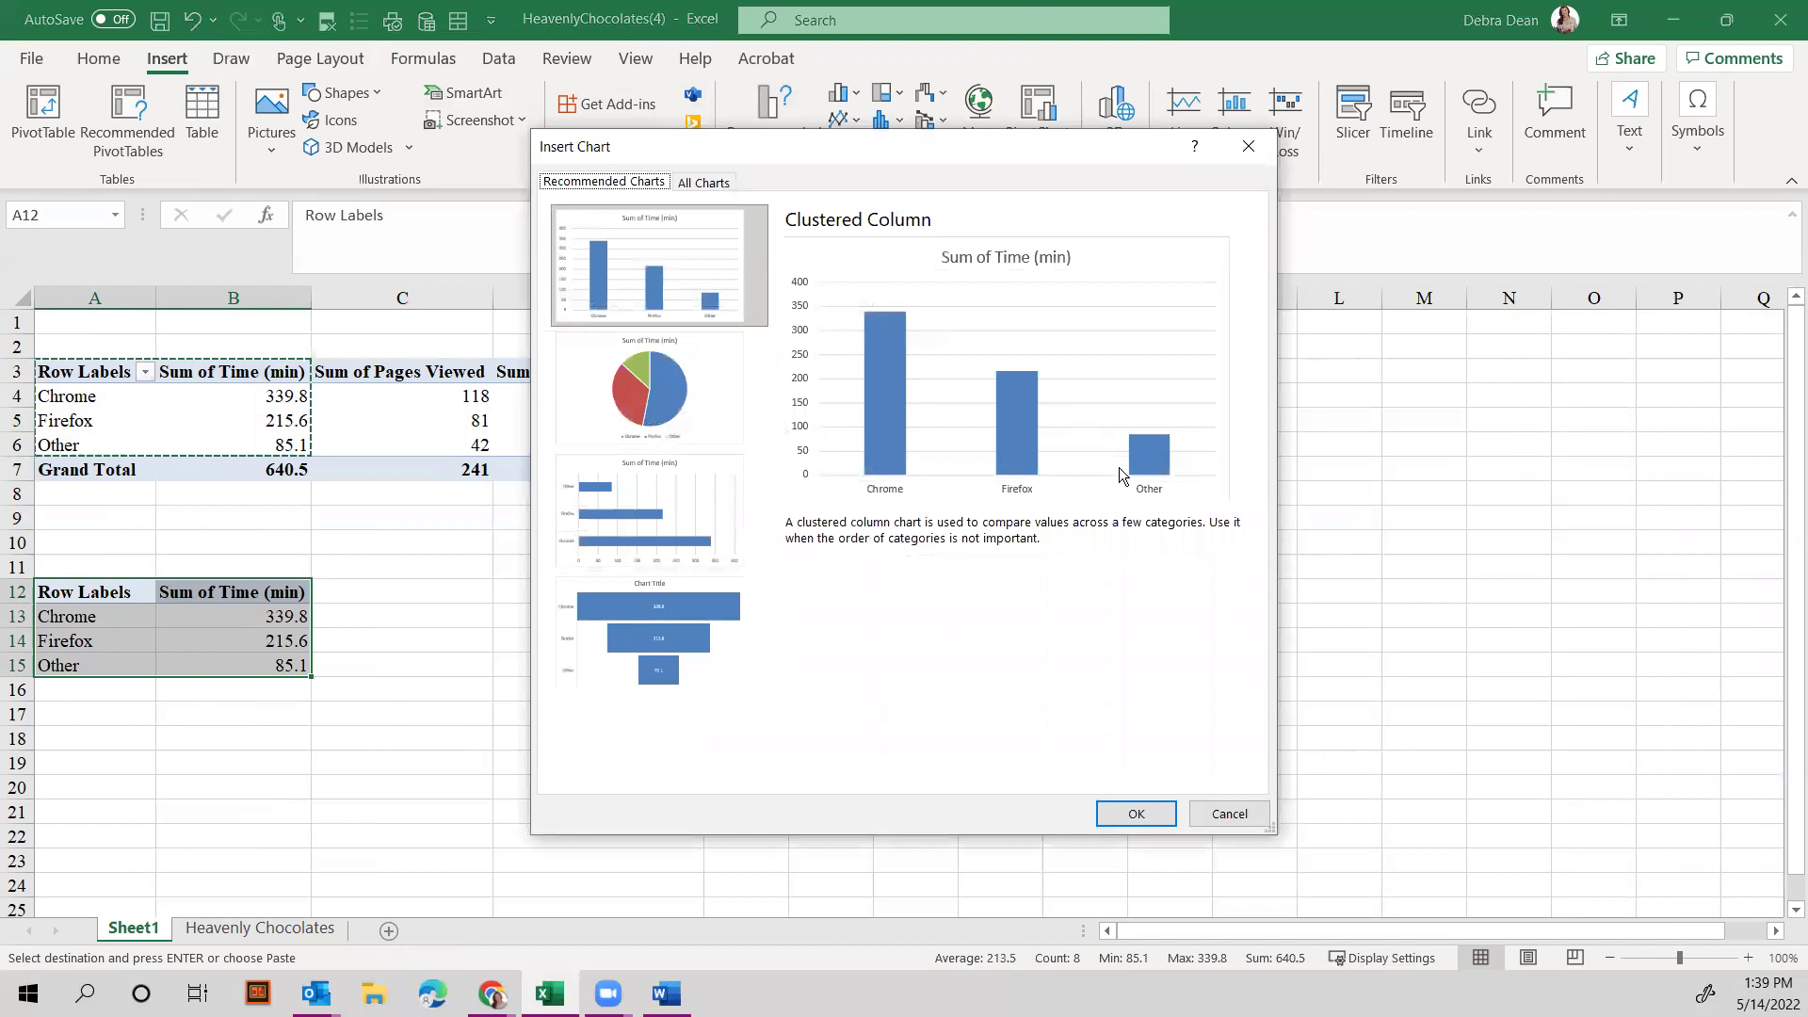
click(640, 393)
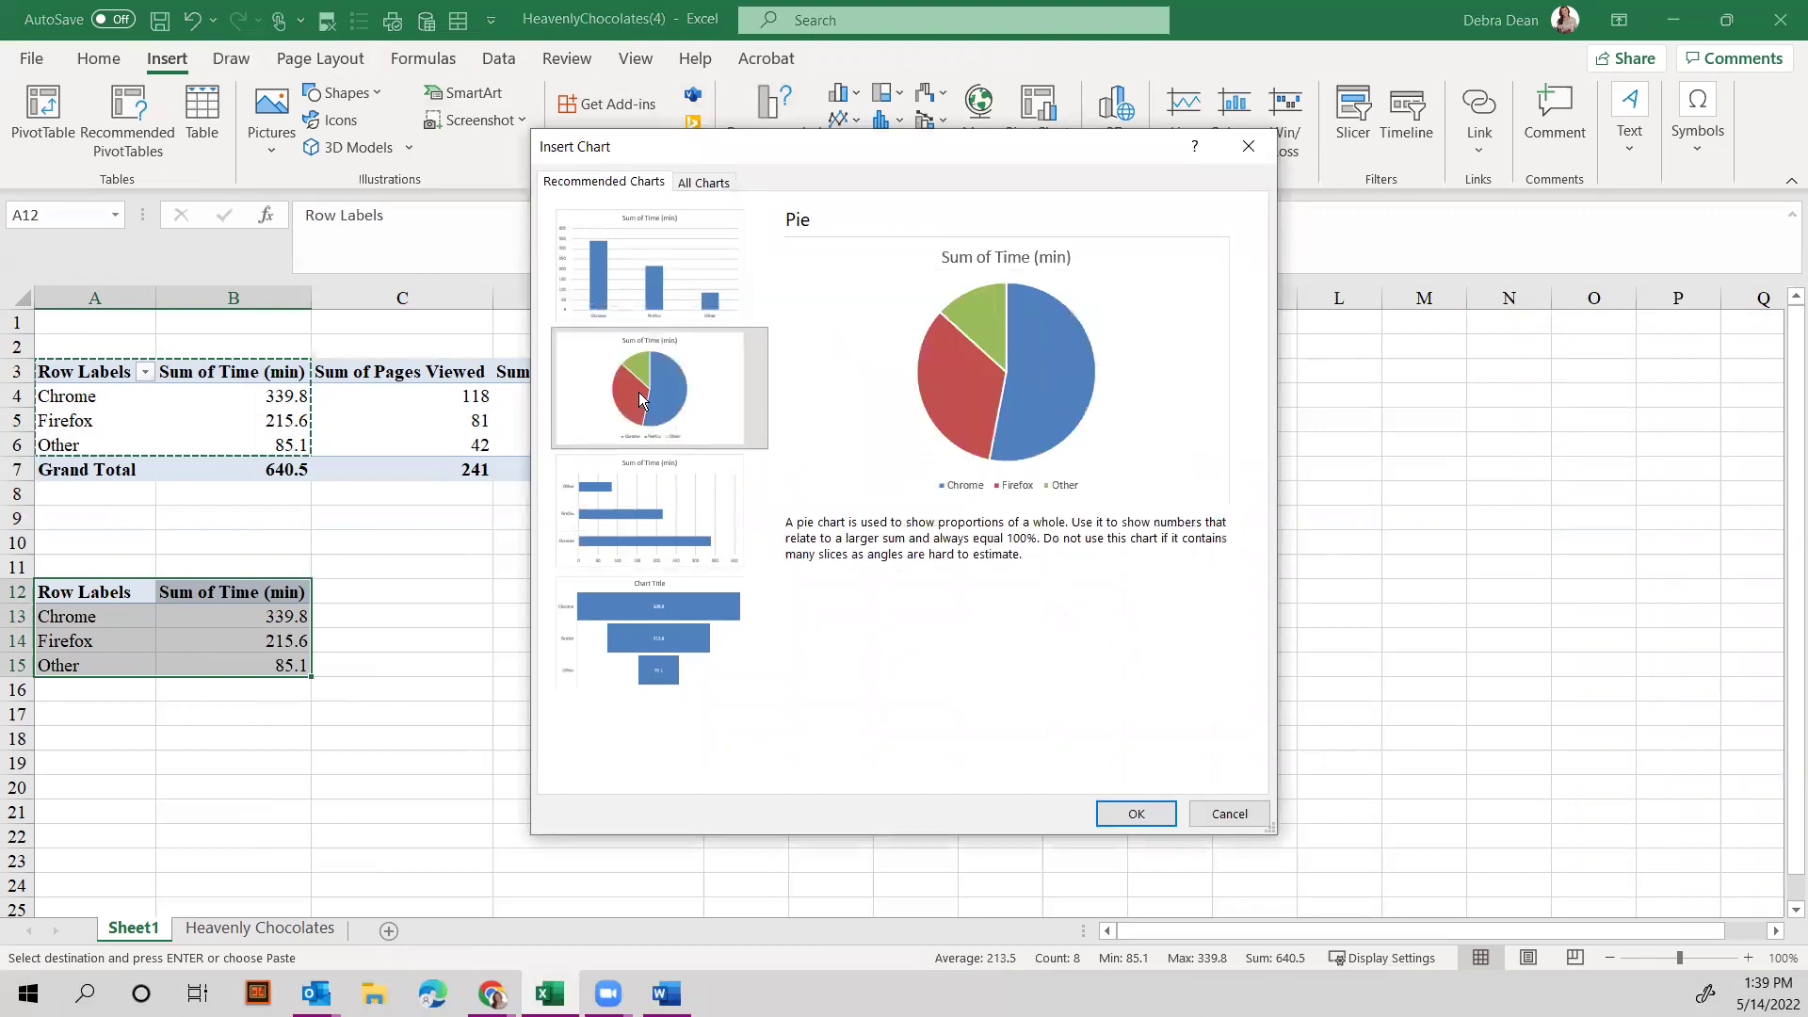
click(650, 268)
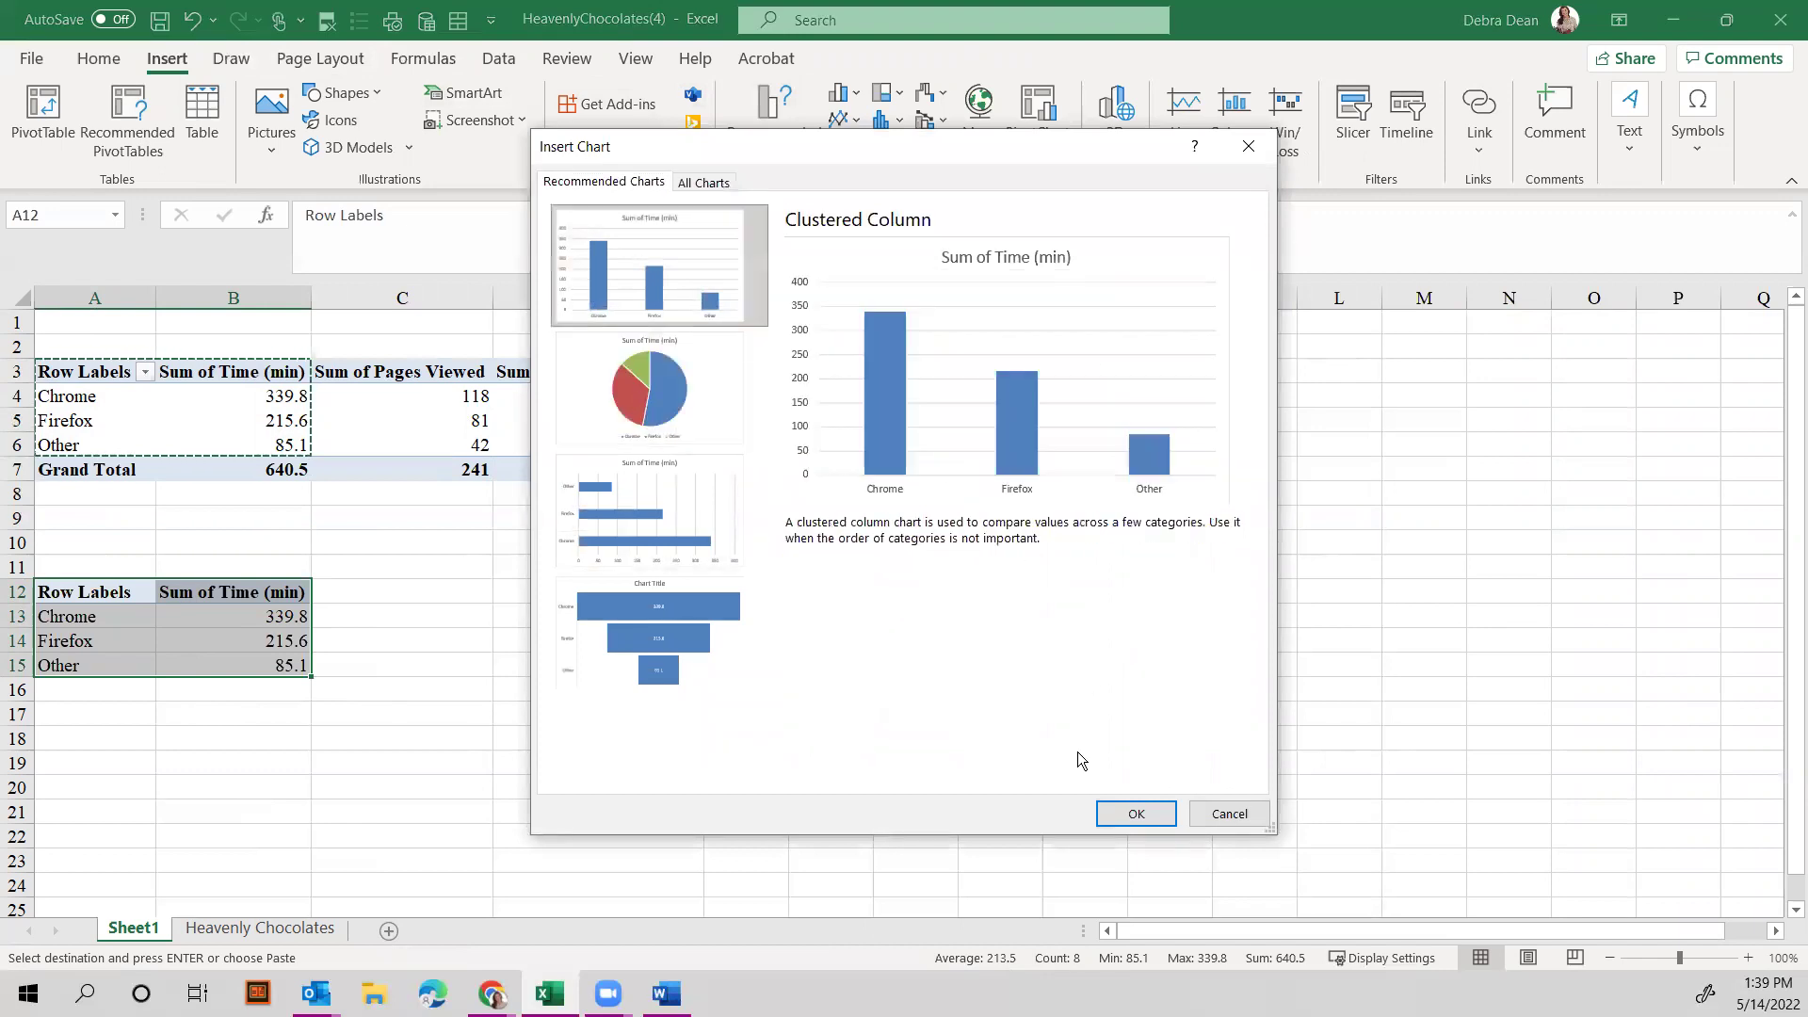
click(1137, 814)
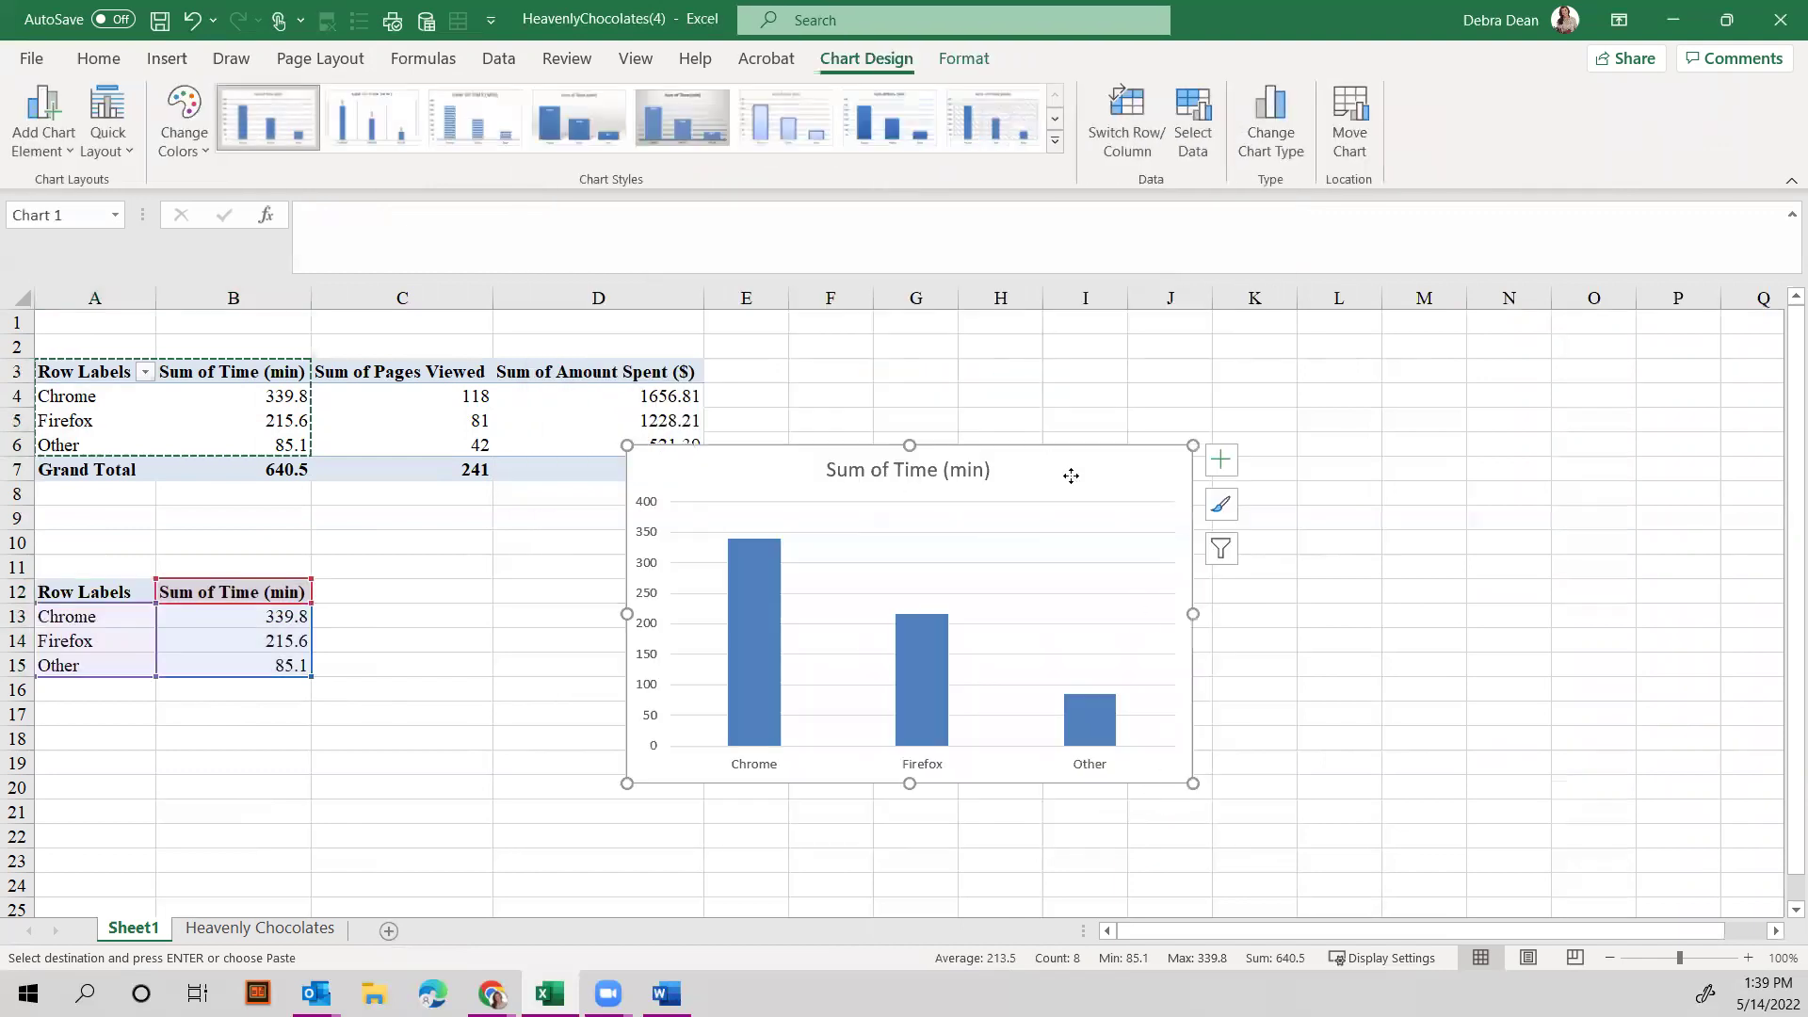
Move the time chart down beside the copied table.
drag(1071, 476, 1093, 595)
click(900, 572)
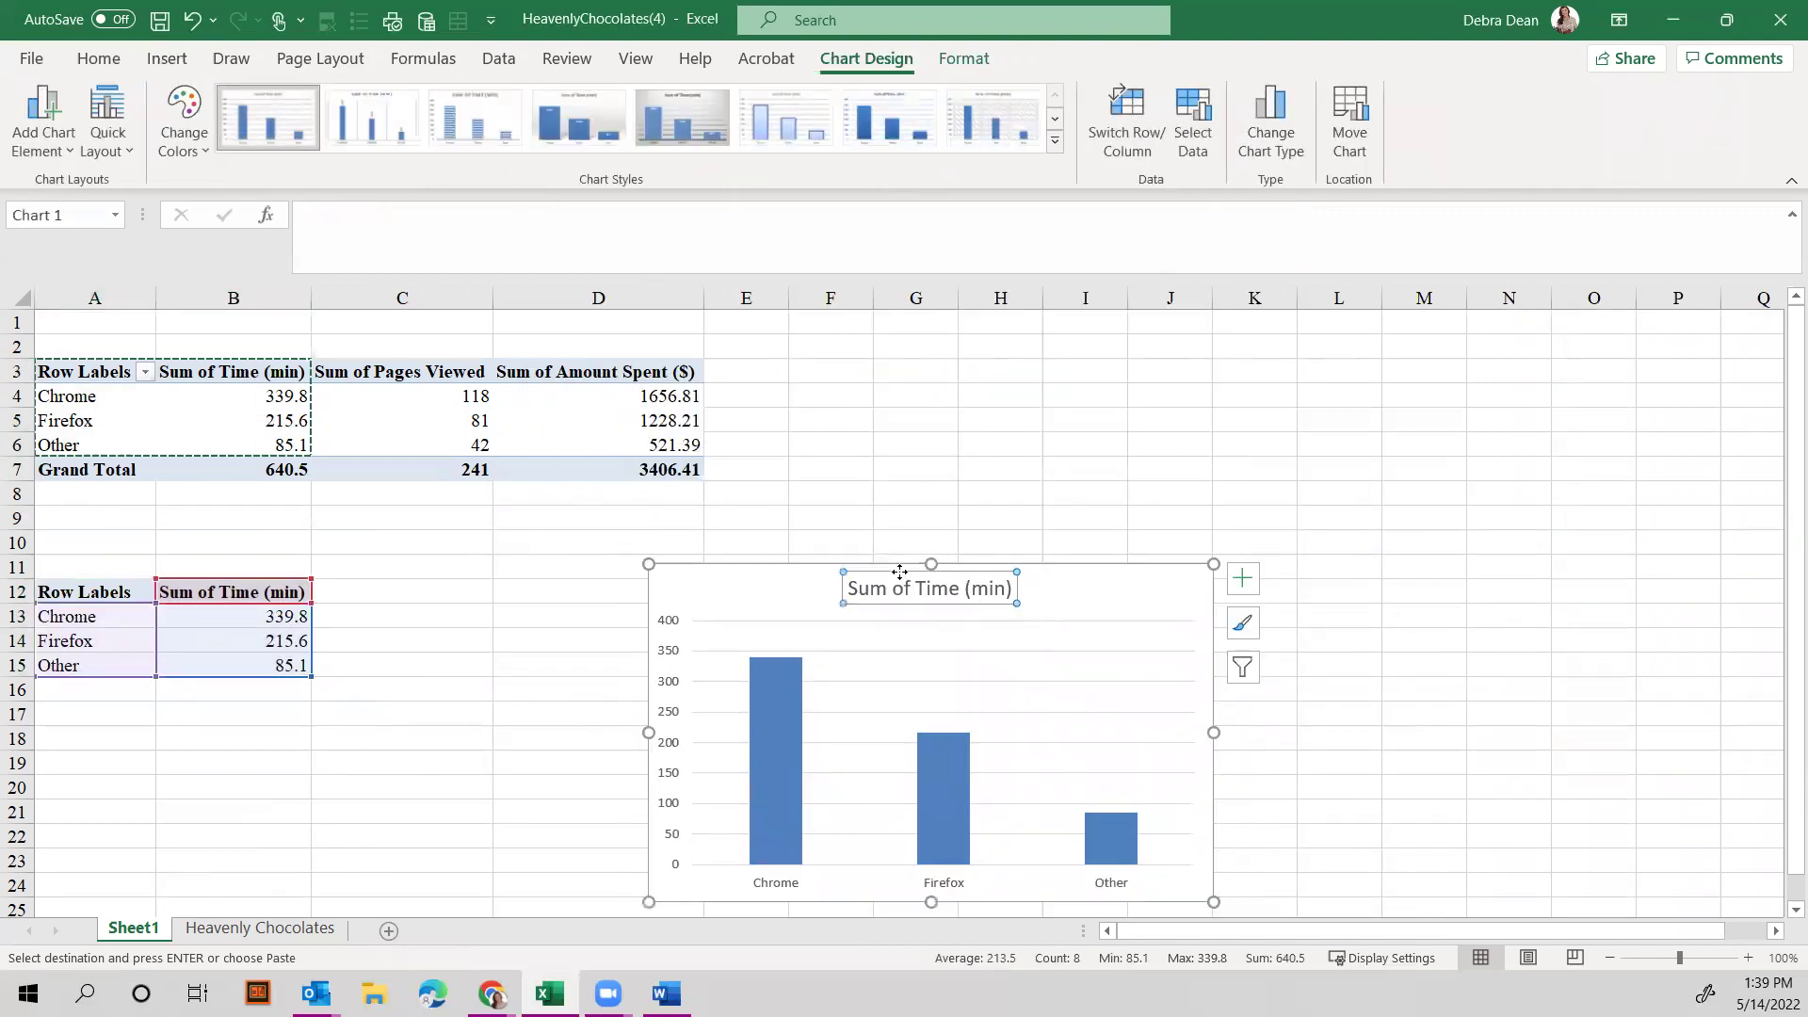
scroll(1338, 570, down, 1)
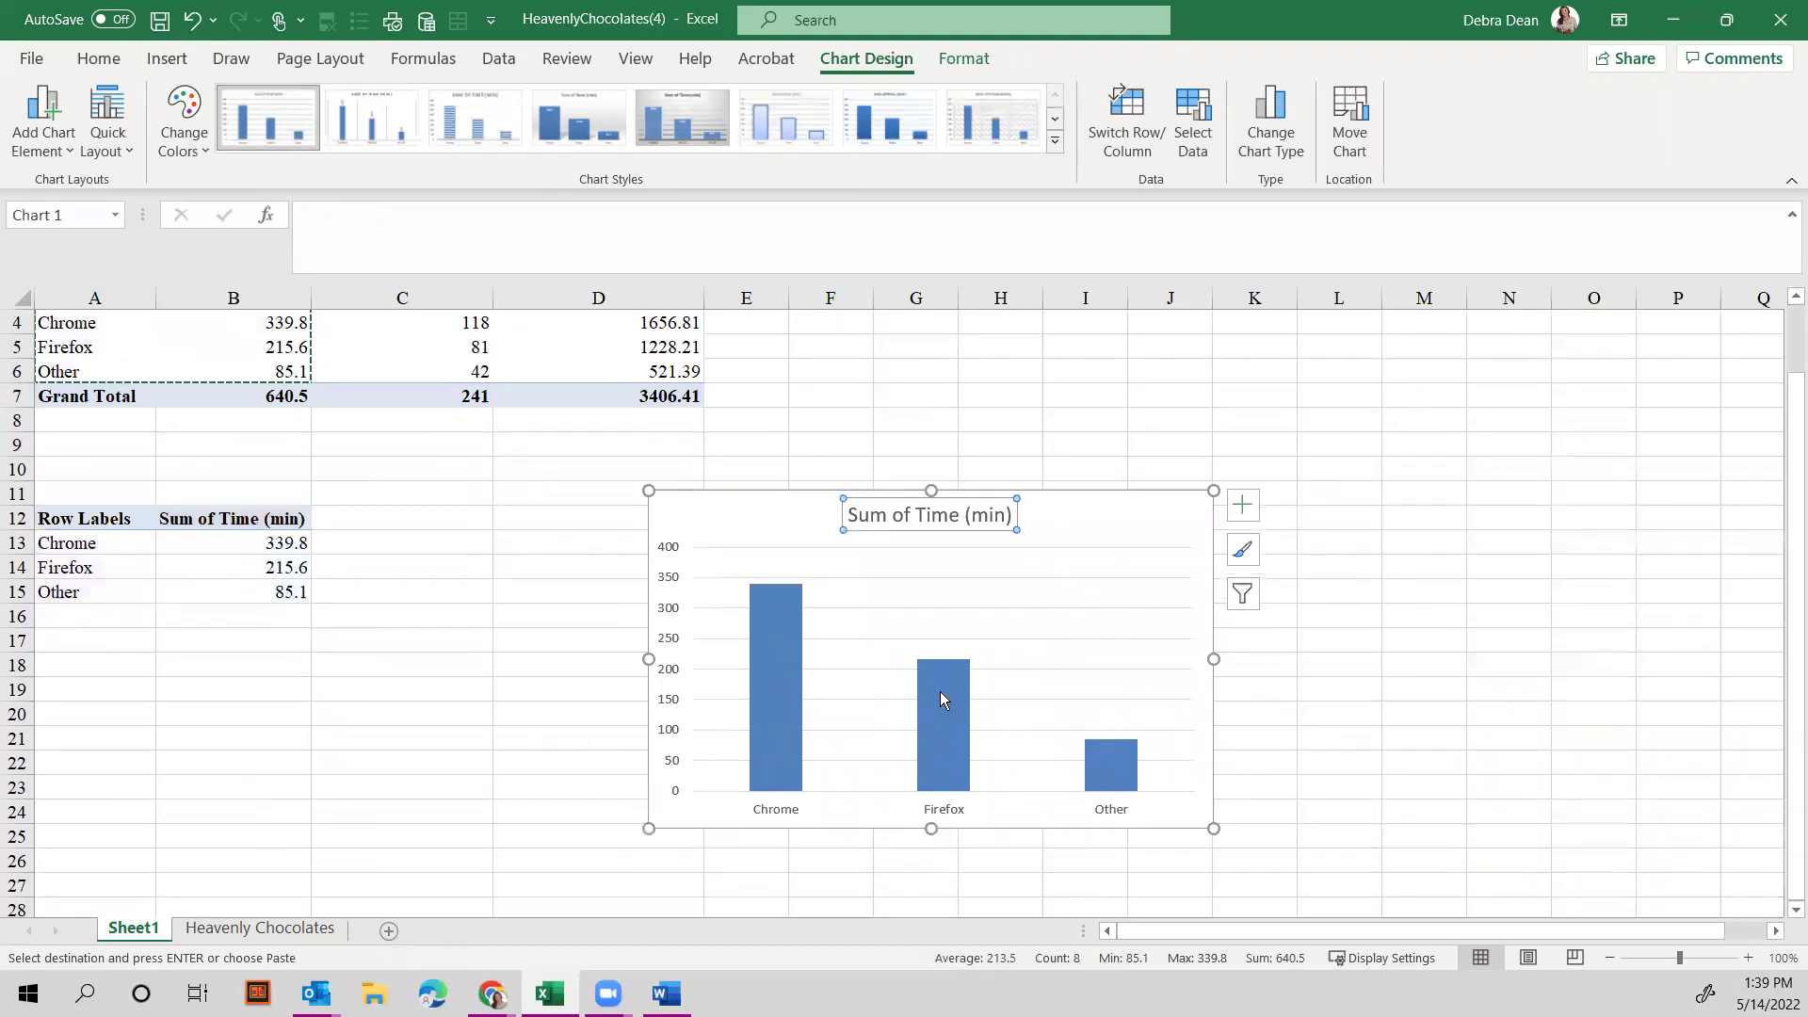
click(947, 577)
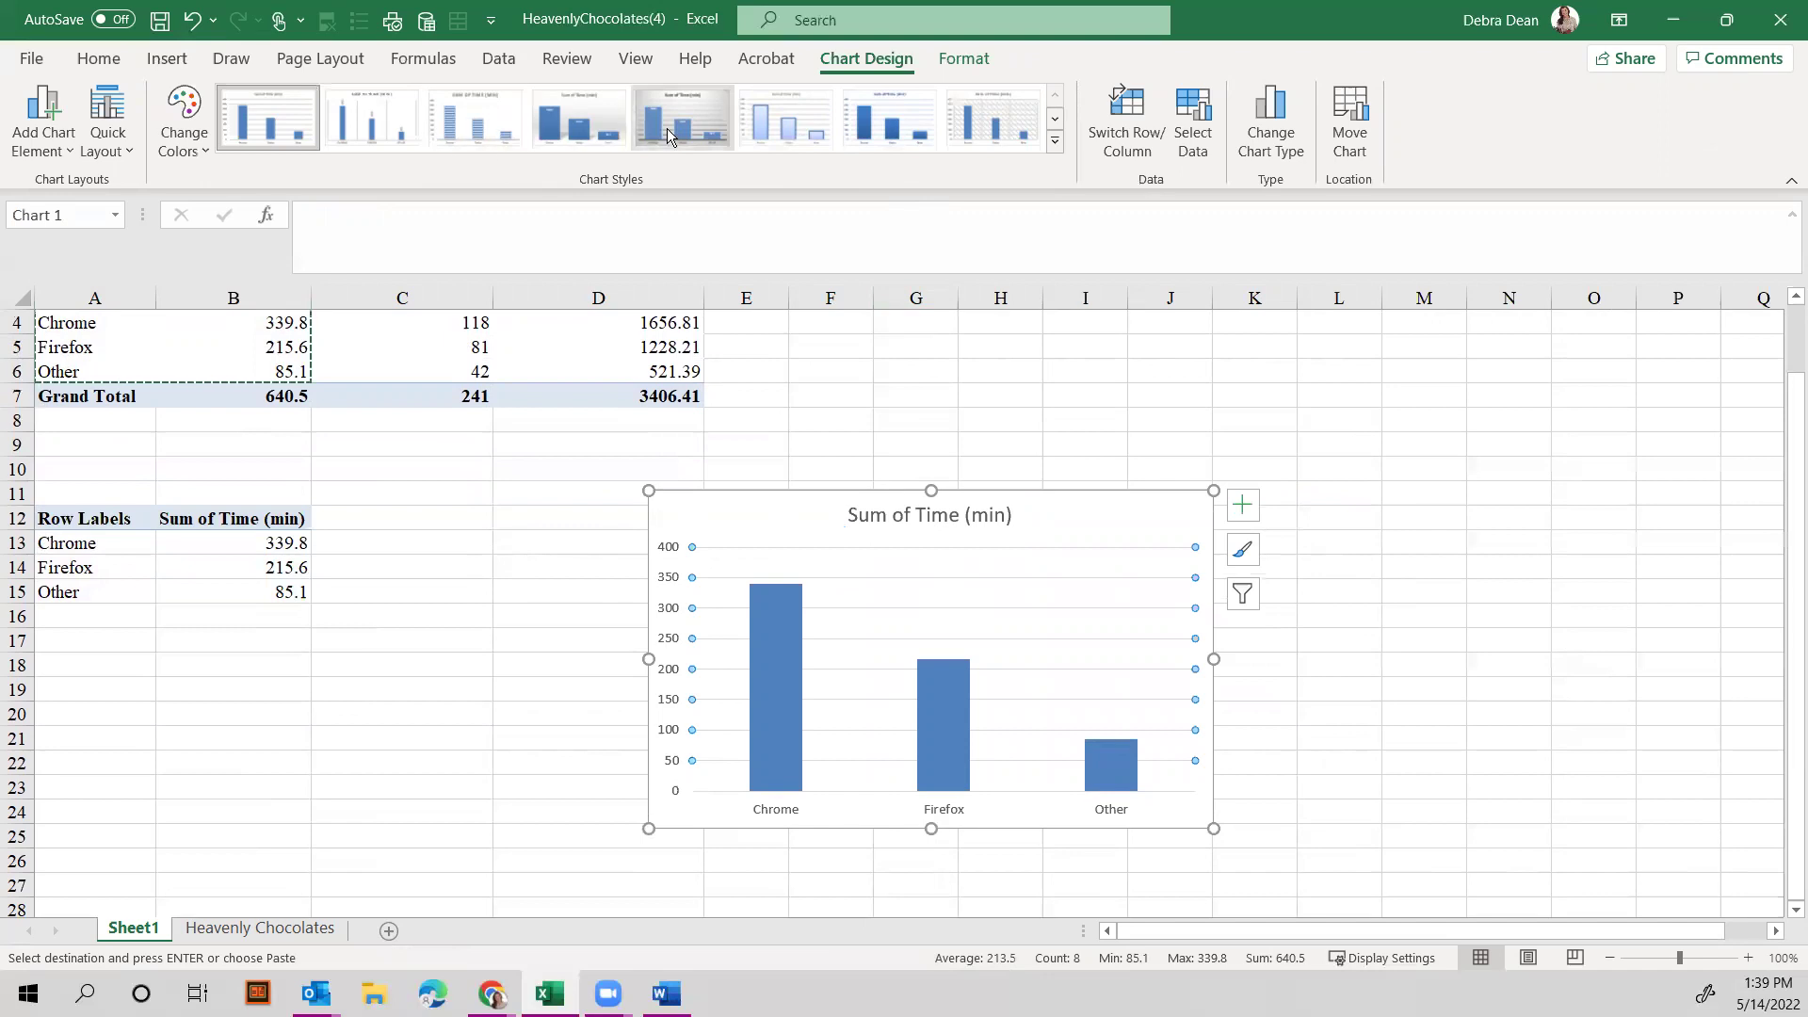
Apply the dark chart style and an orange colour palette to the columns.
click(1058, 139)
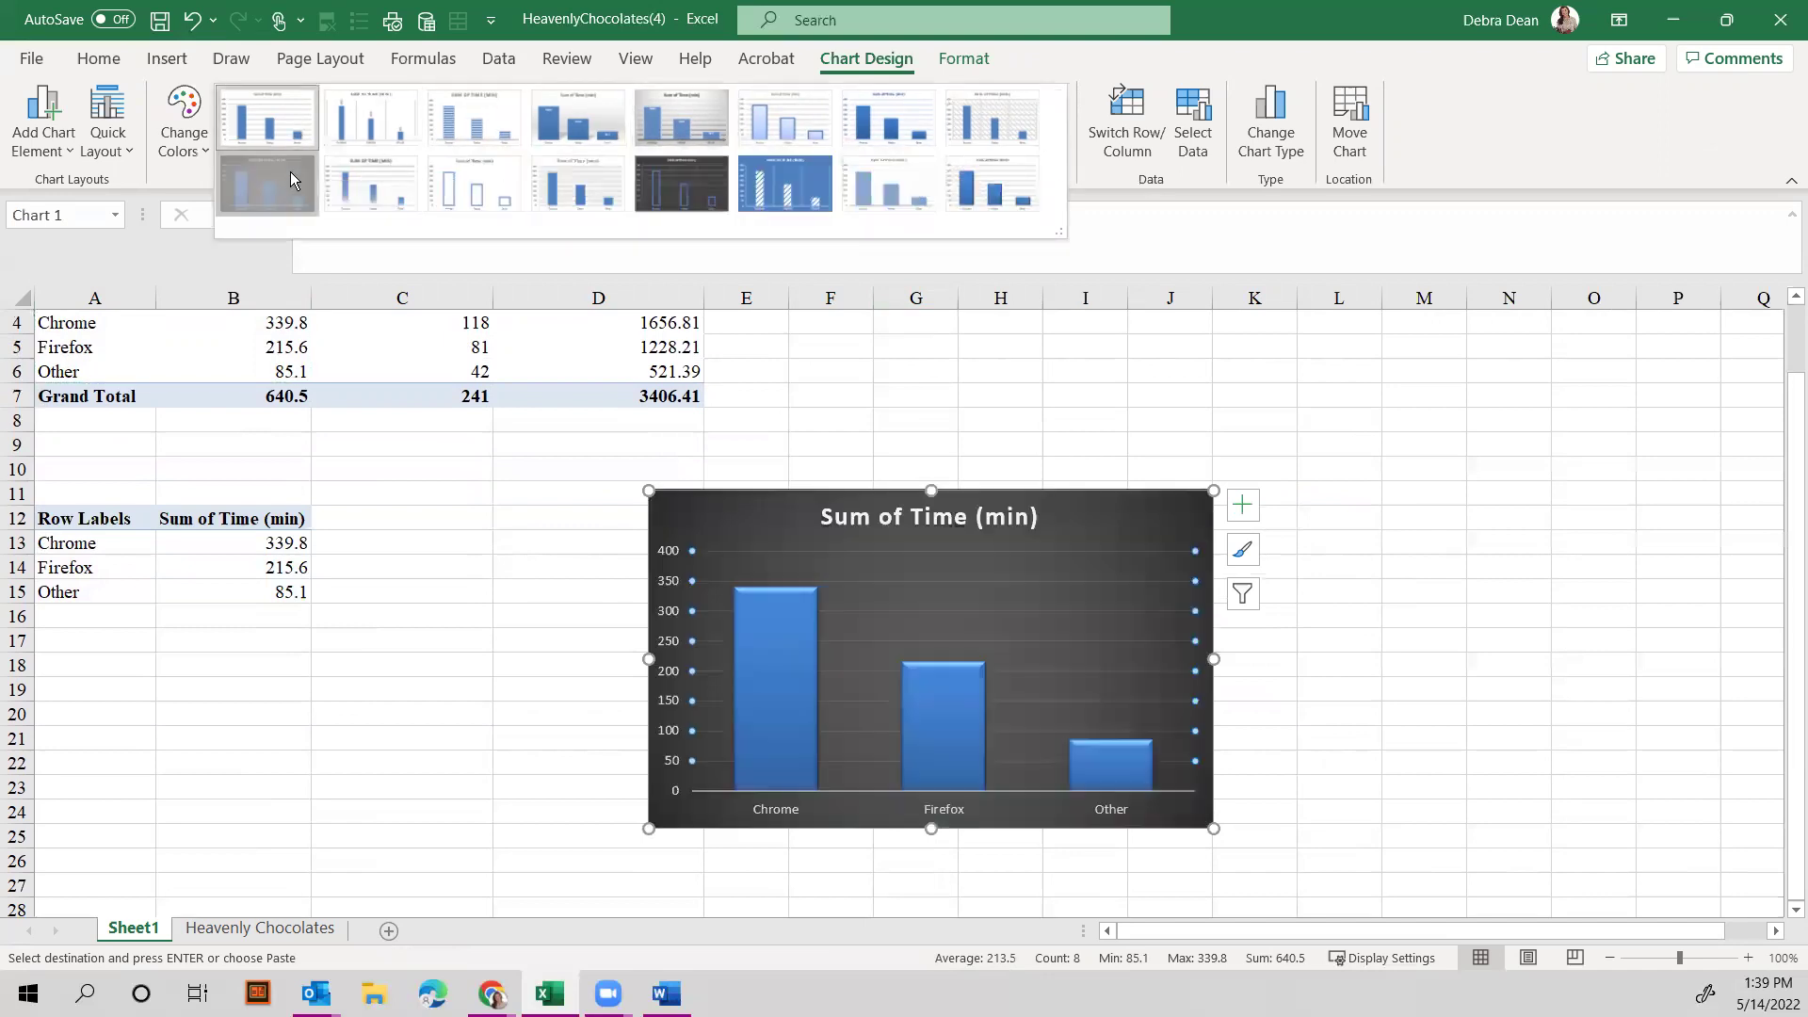
click(292, 175)
click(183, 120)
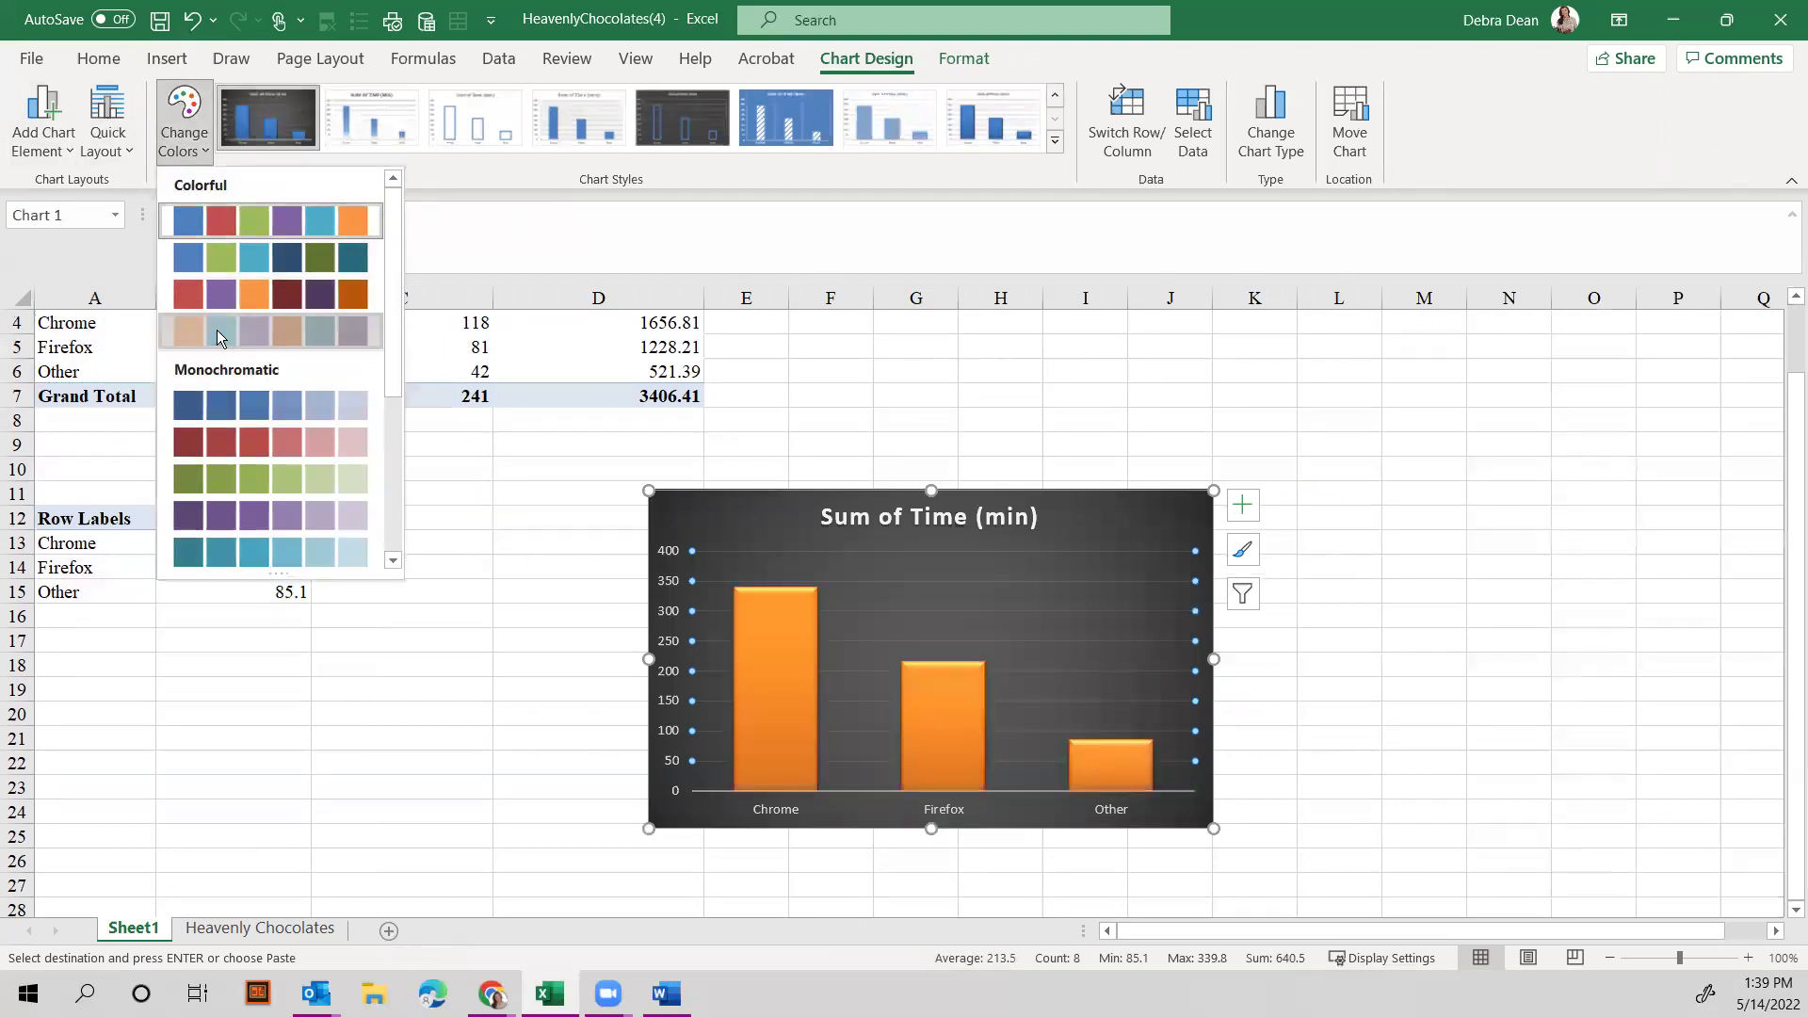
click(219, 335)
click(1570, 568)
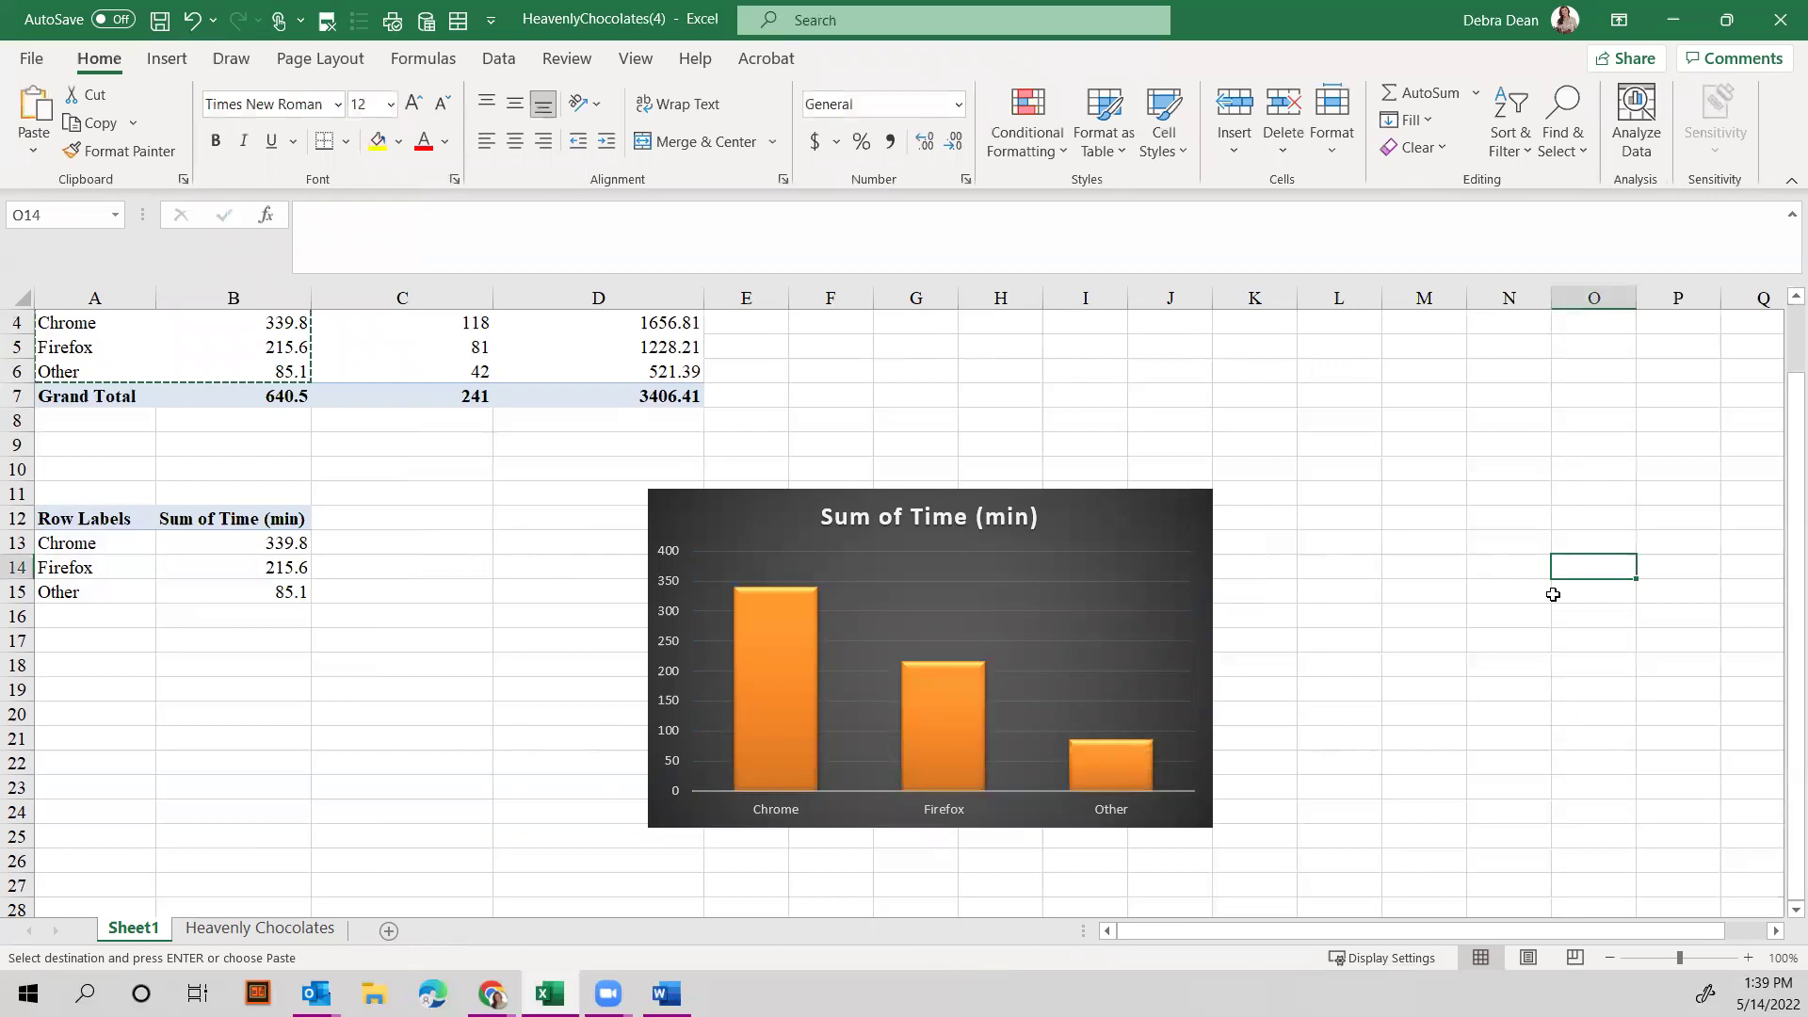